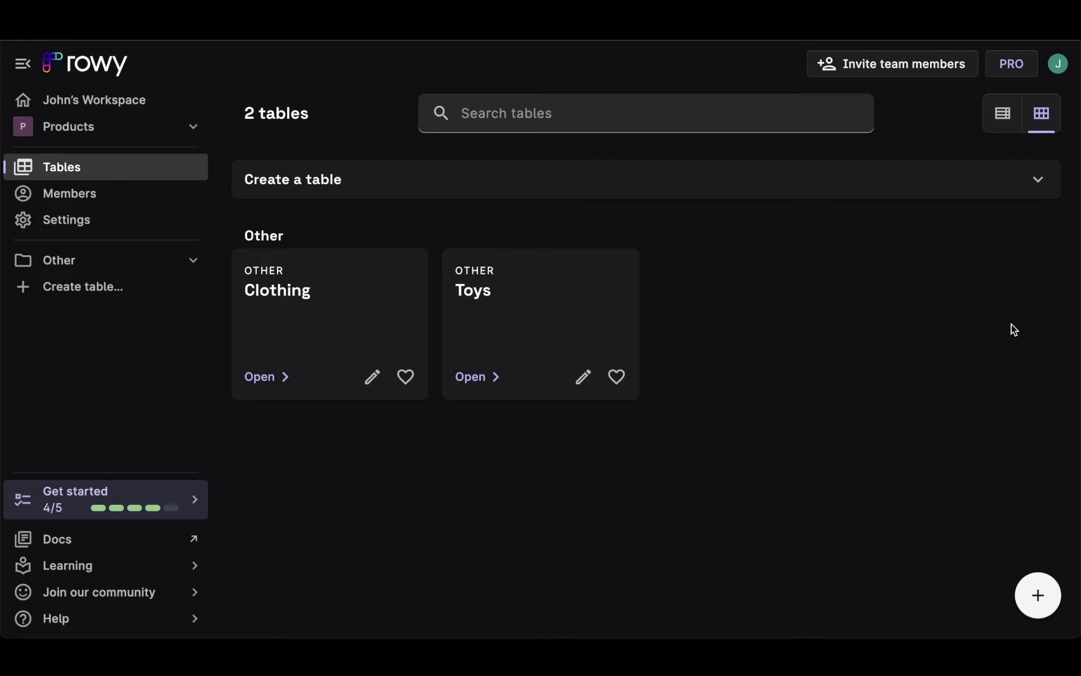
Start a new table from the workspace's Tables page
left_click(1035, 583)
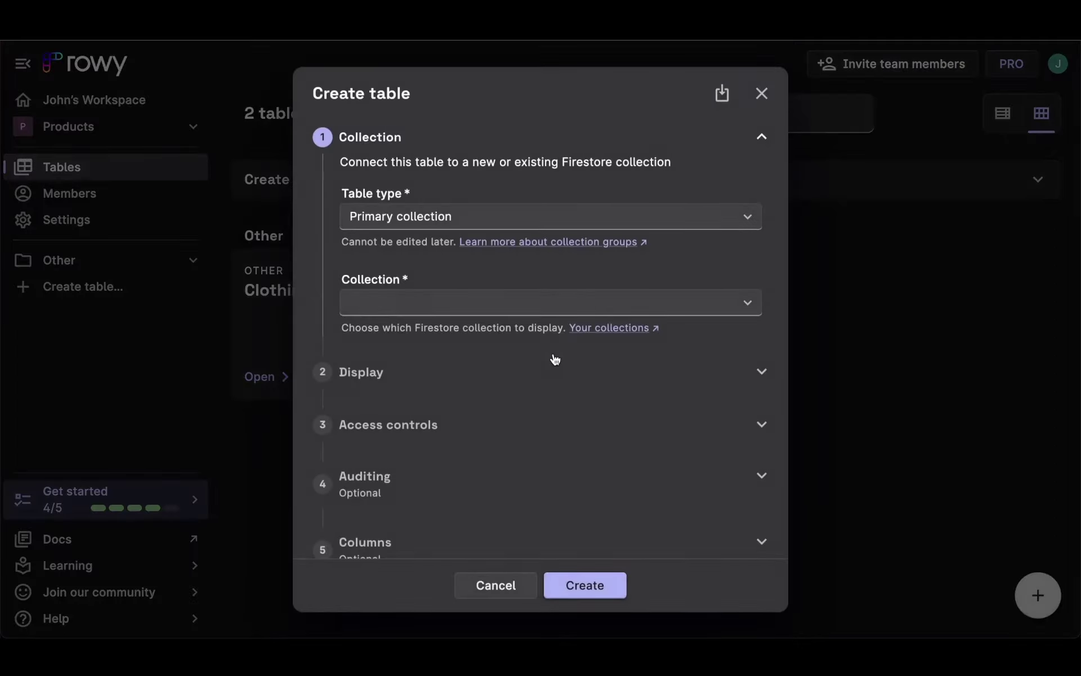
Create the 'Webflow Forms' table on a new custom-path collection named WebflowForms
left_click(444, 299)
left_click(388, 460)
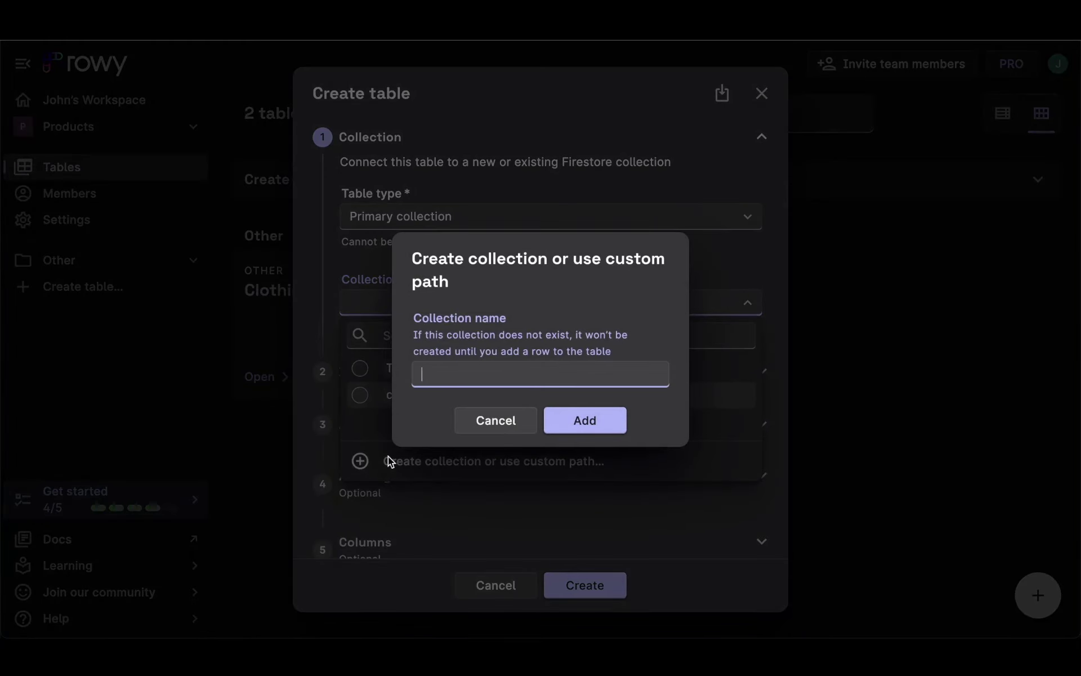
type("WebflowForms")
left_click(583, 427)
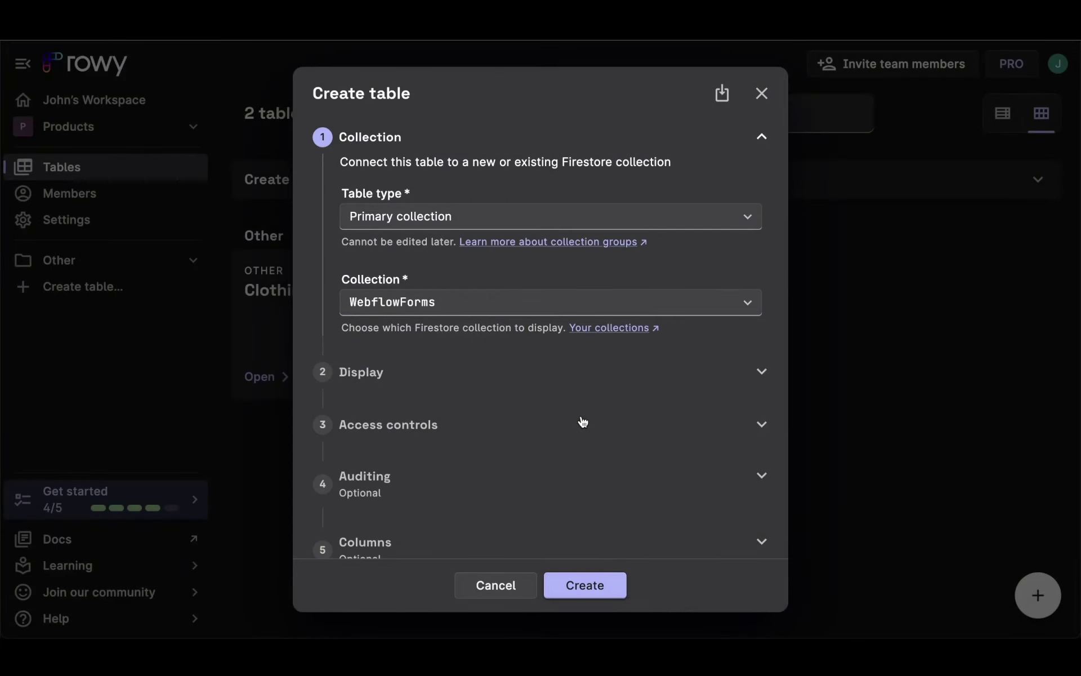
left_click(507, 383)
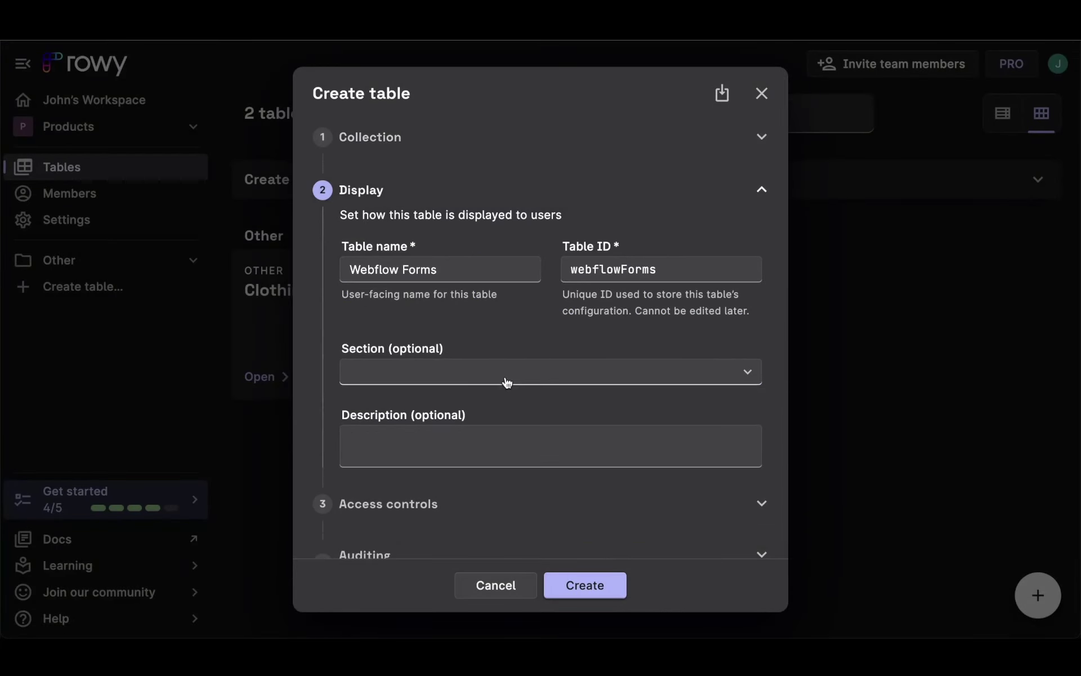
left_click(577, 587)
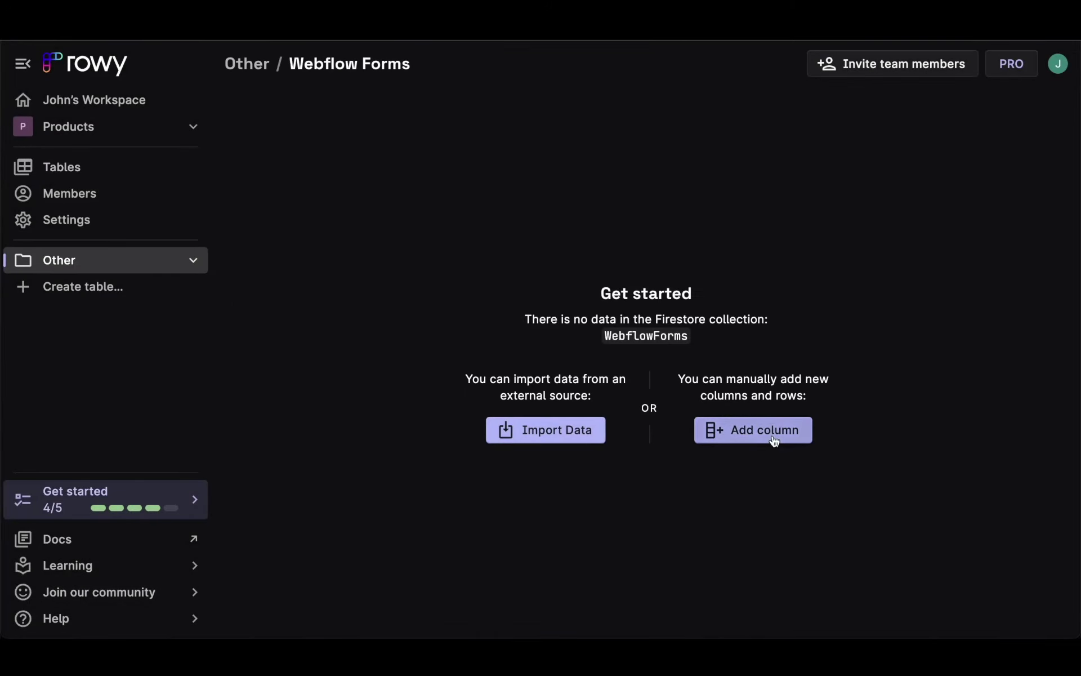
Add a Short Text column with the name and field key 'name'
left_click(772, 437)
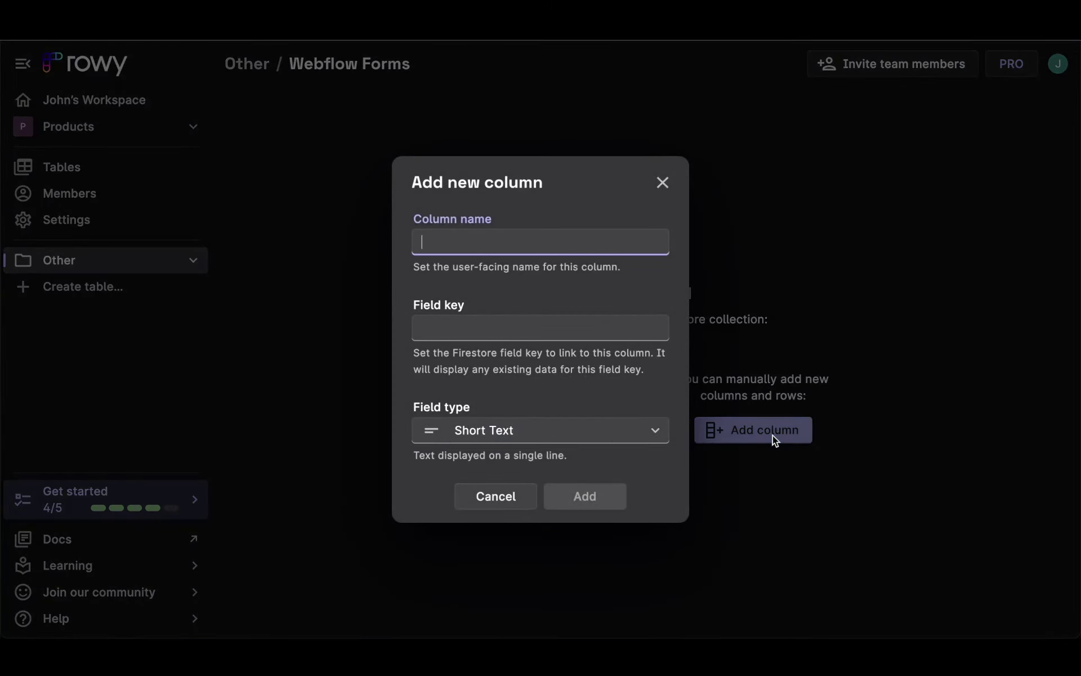
type("name")
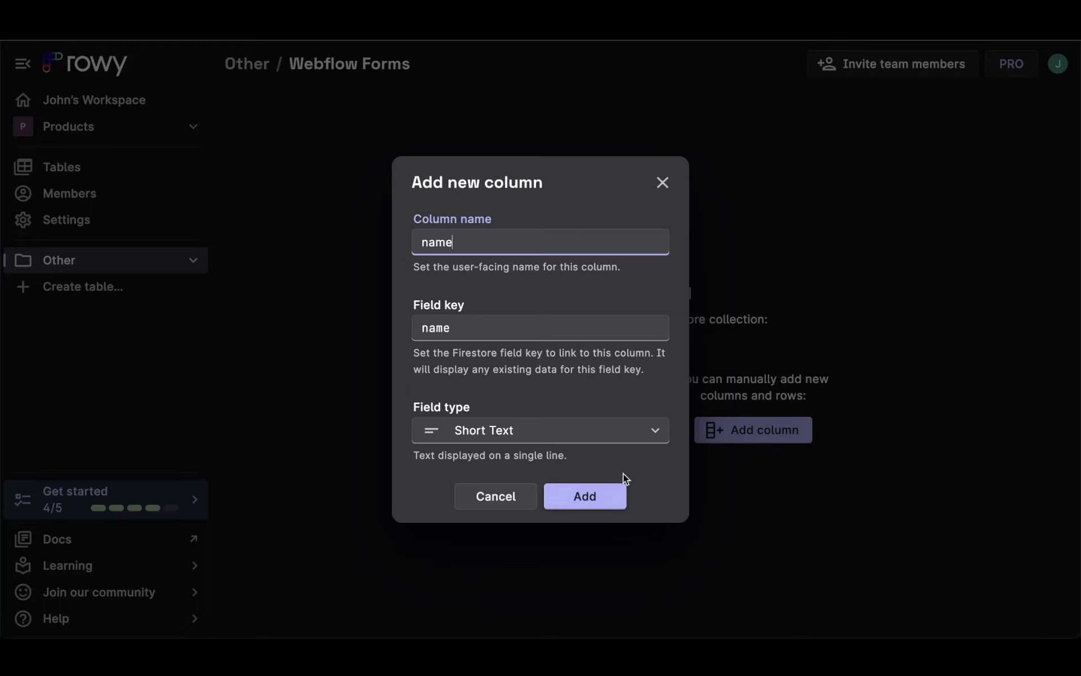
left_click(587, 500)
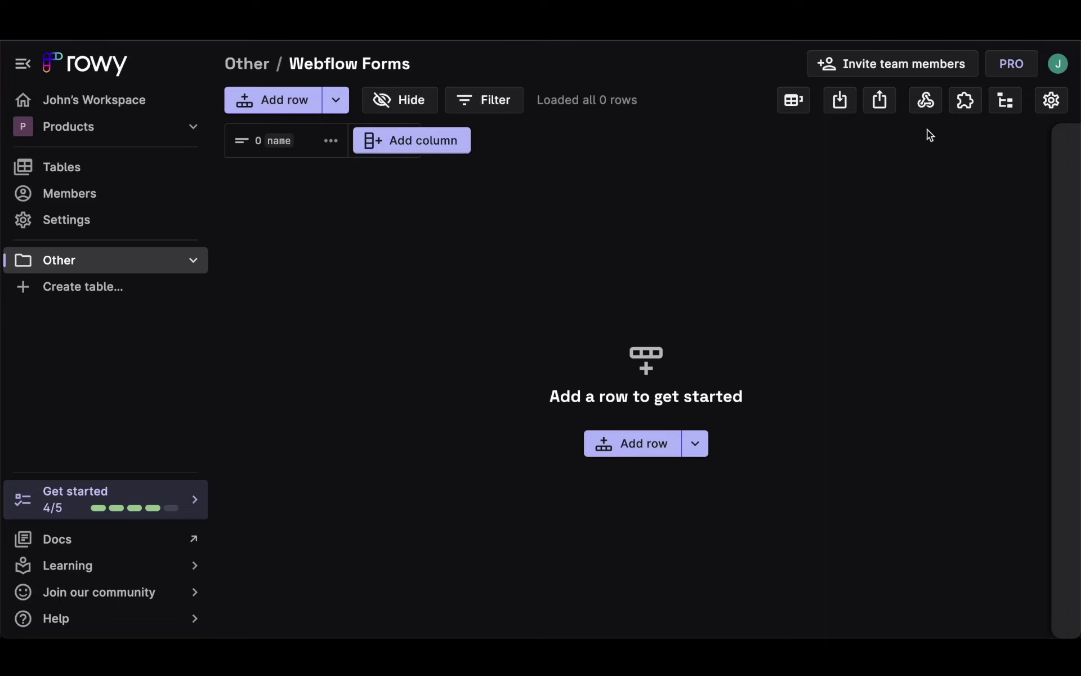
left_click(924, 102)
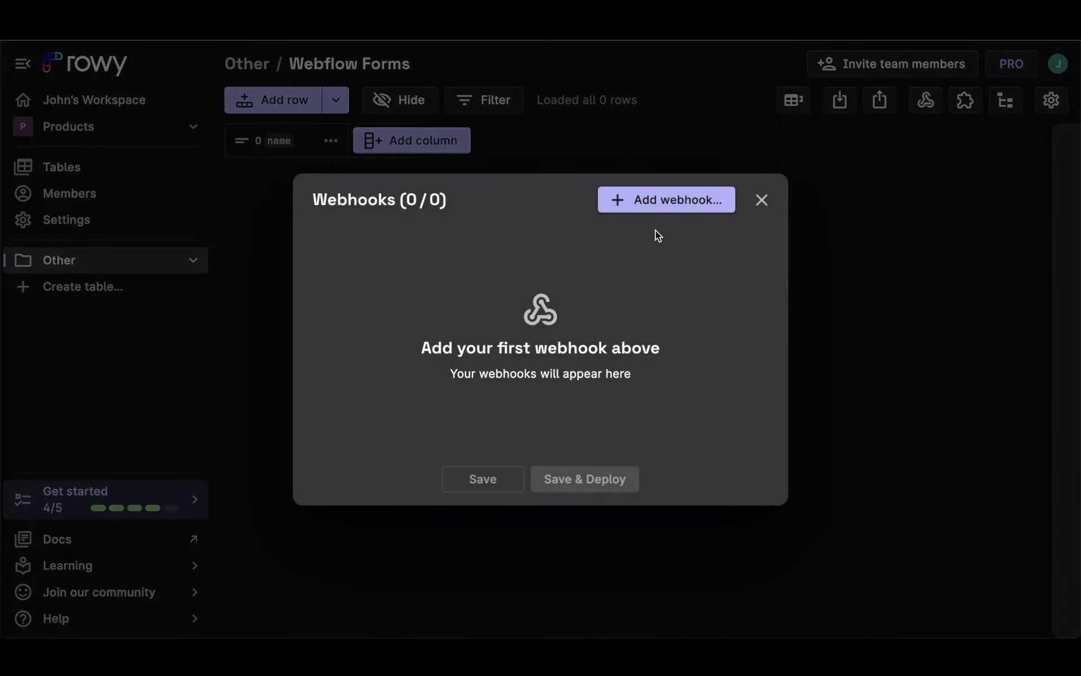
Add an activated Basic webhook named 'webflow webhook'
left_click(648, 203)
left_click(574, 231)
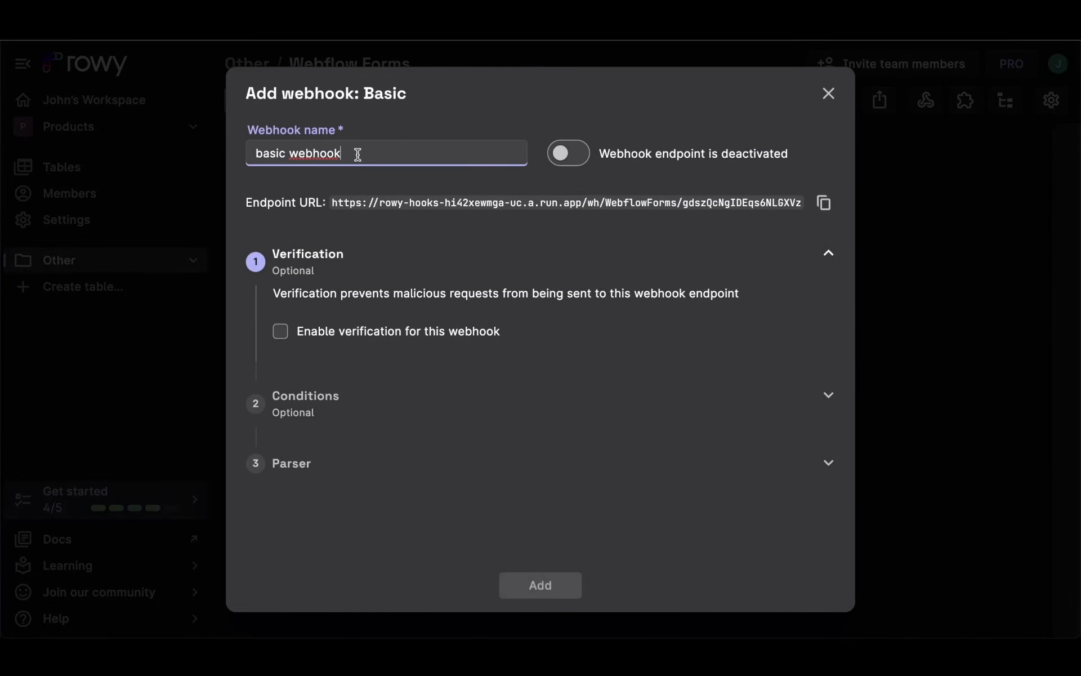
left_click_drag(357, 153, 196, 159)
type("webflow webhooo")
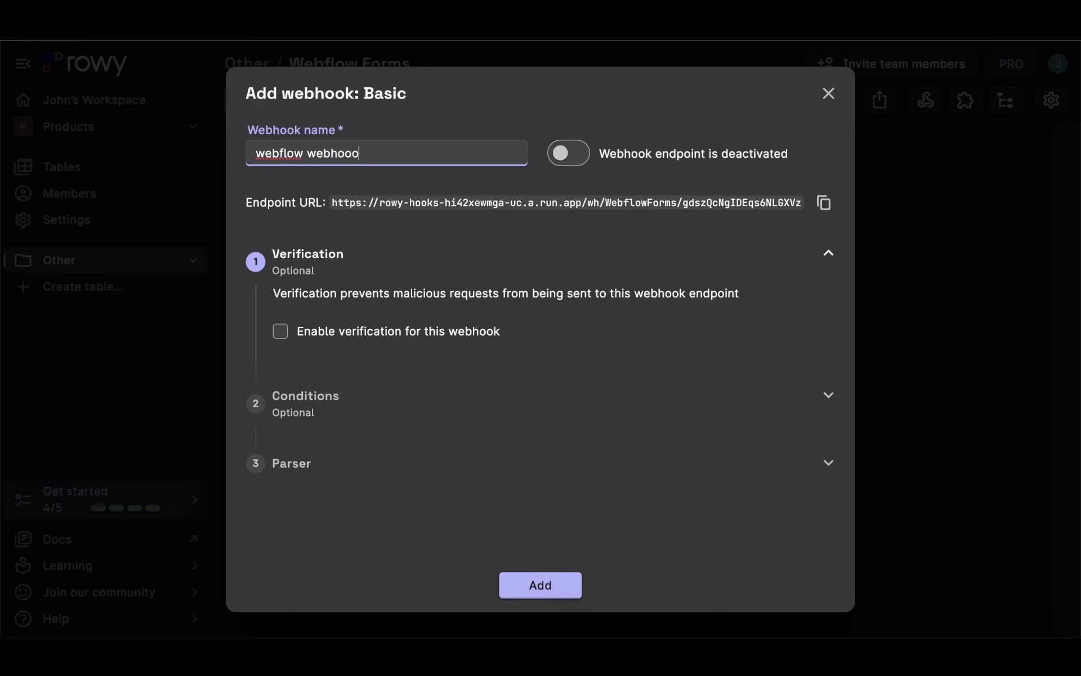
key("BackSpace")
type("k")
left_click(580, 163)
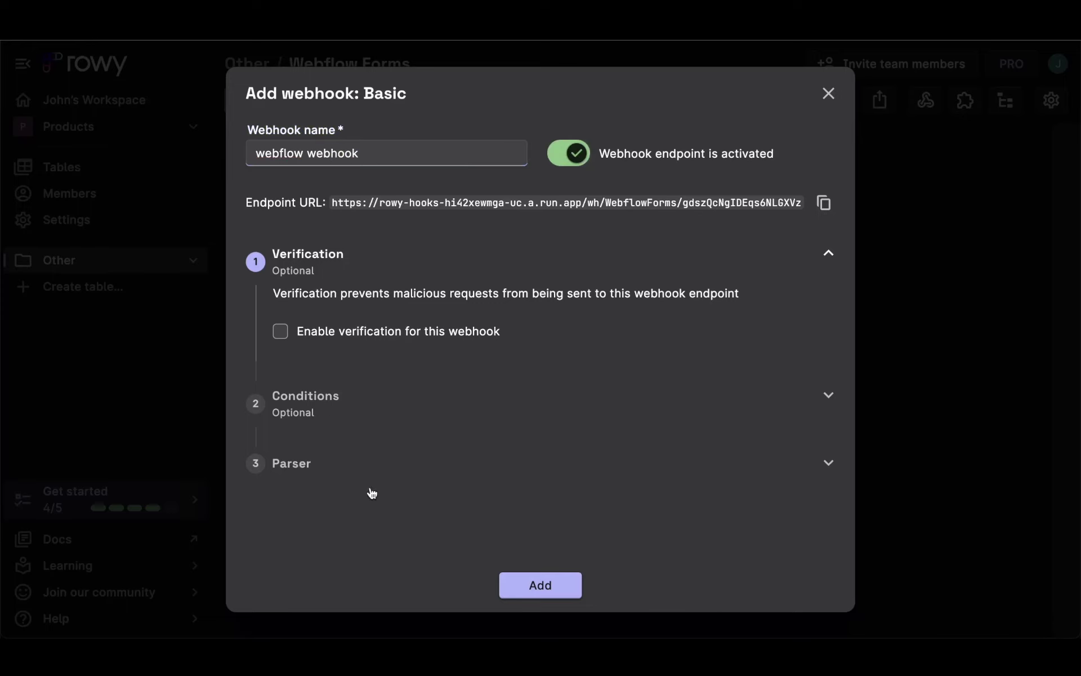
left_click(564, 589)
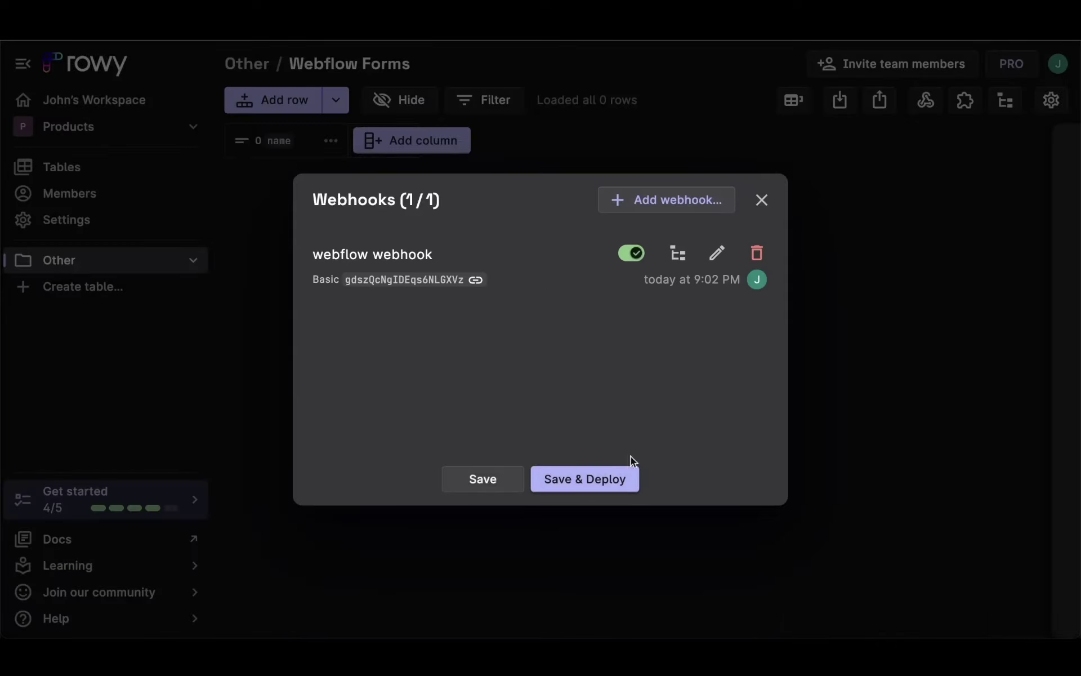
Save and deploy the webhooks, then review the webhook list
left_click(610, 473)
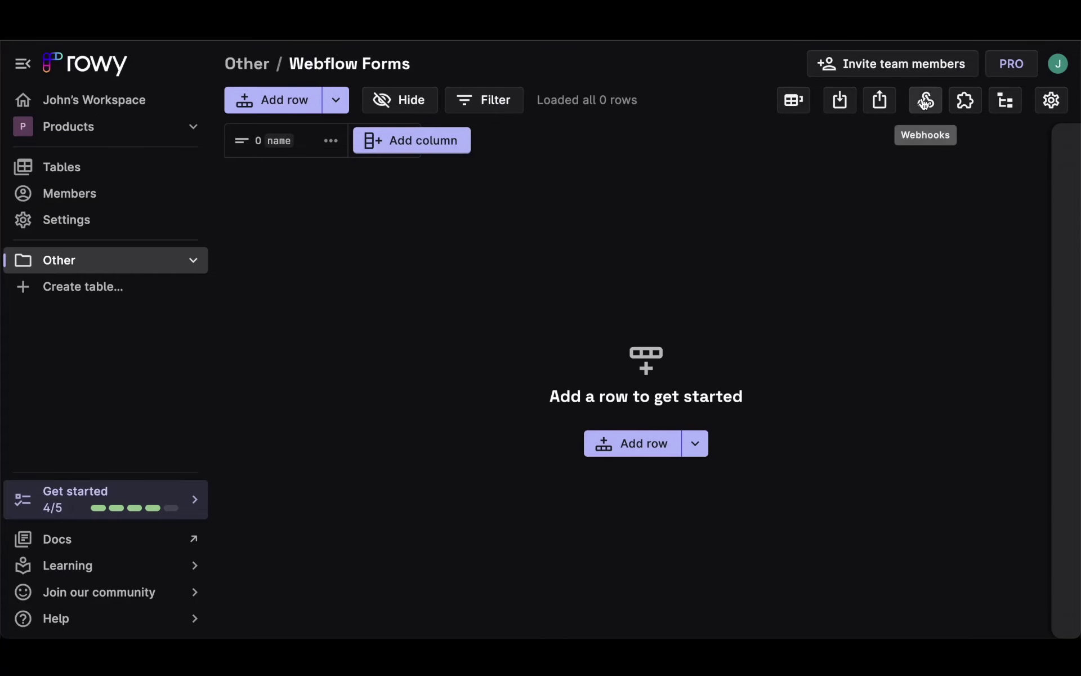
left_click(924, 102)
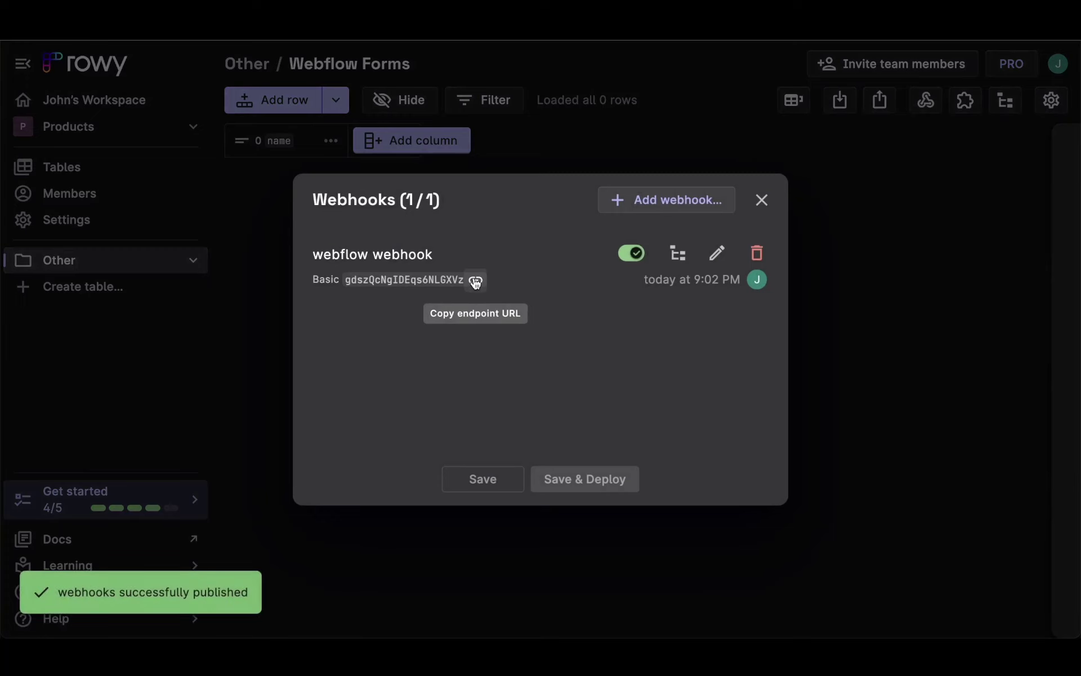
left_click(862, 307)
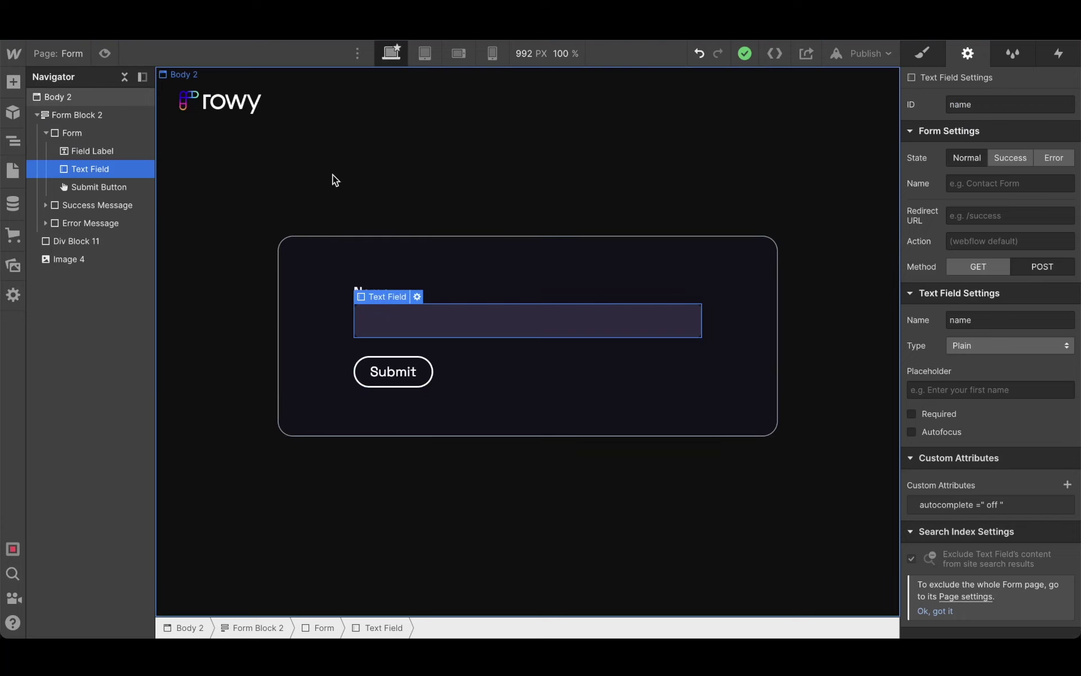
Set Form Block 2's Action to the pasted Rowy webhook URL
left_click(82, 115)
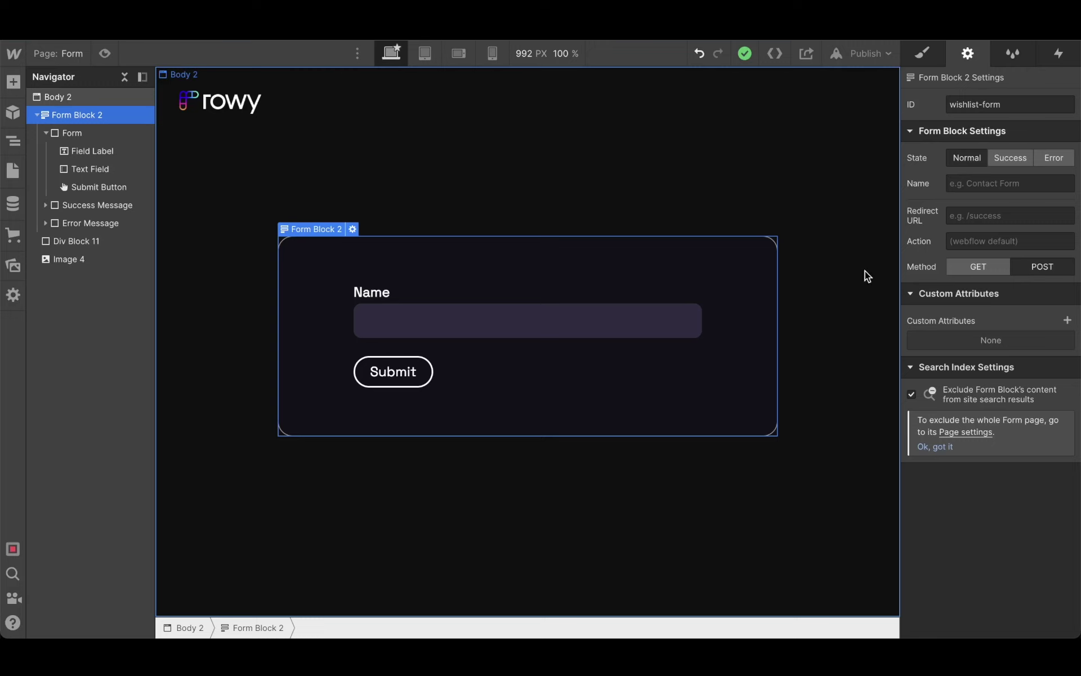
left_click(992, 238)
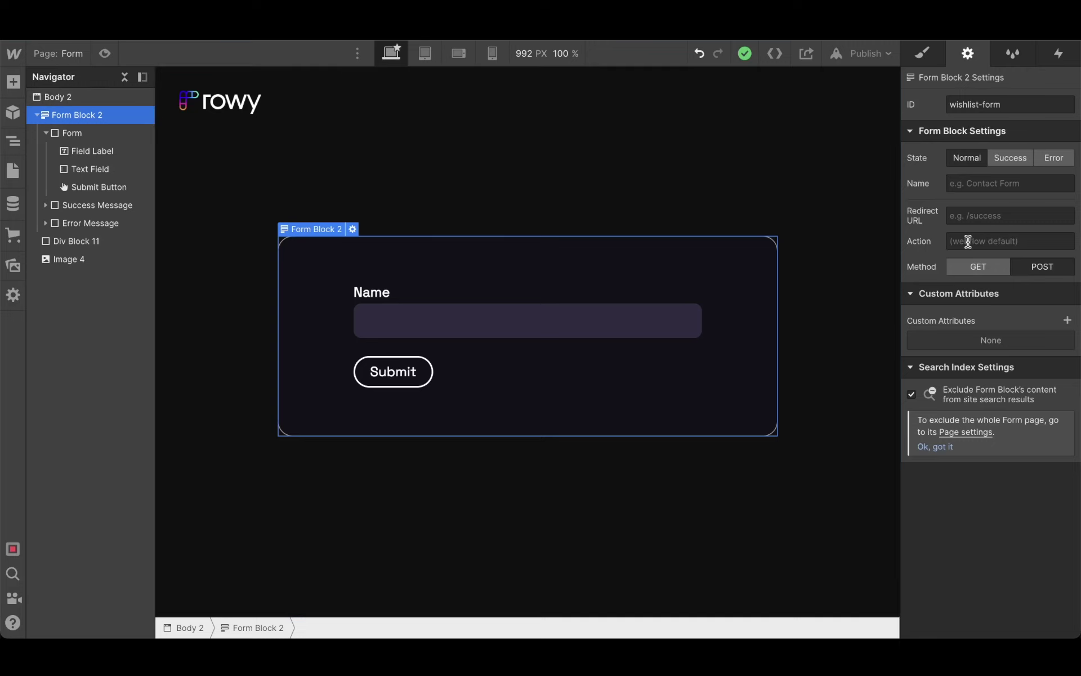
key("ctrl+v")
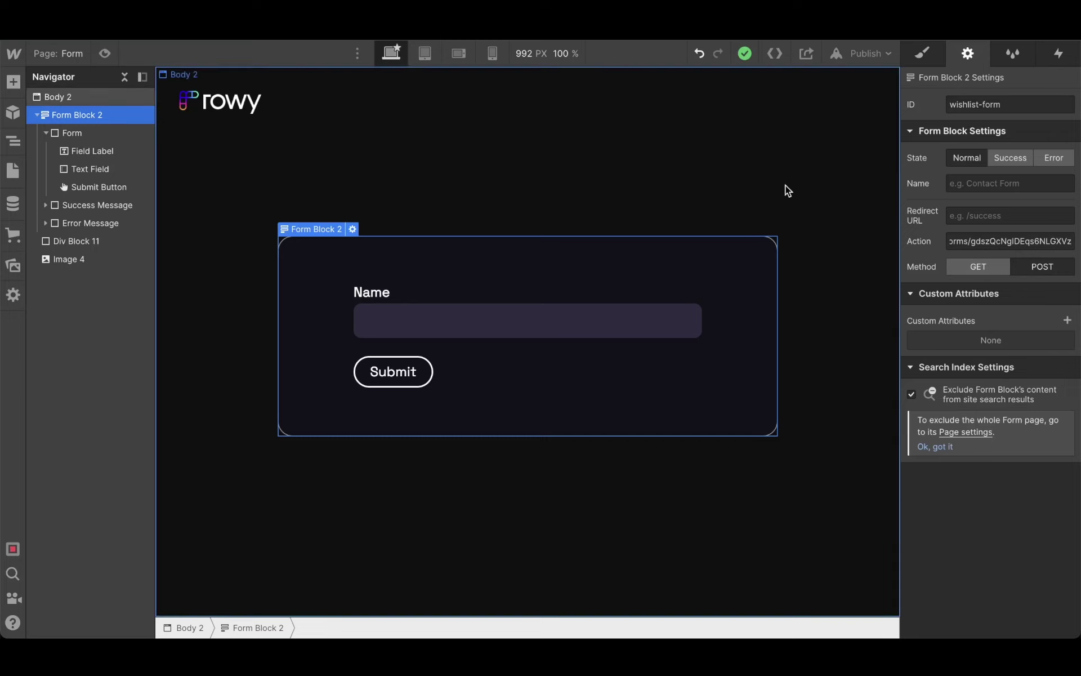
Confirm the form ID is wishlist-form and set the text input's Name to 'name'
left_click_drag(1024, 99, 877, 102)
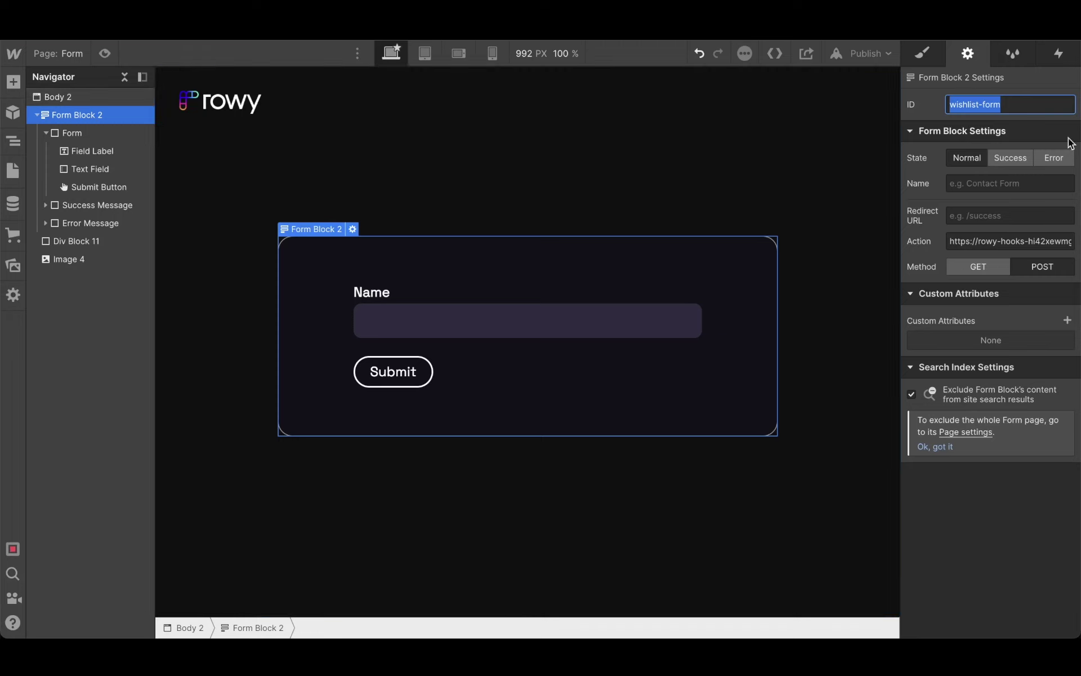
left_click(1006, 106)
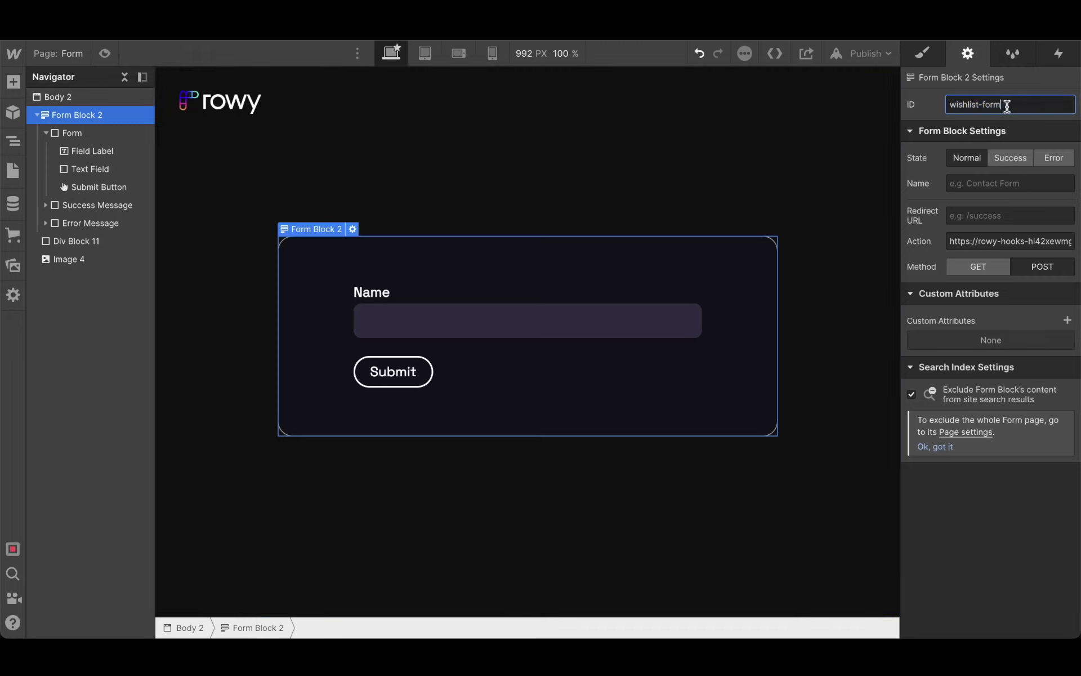
left_click_drag(1006, 106, 939, 107)
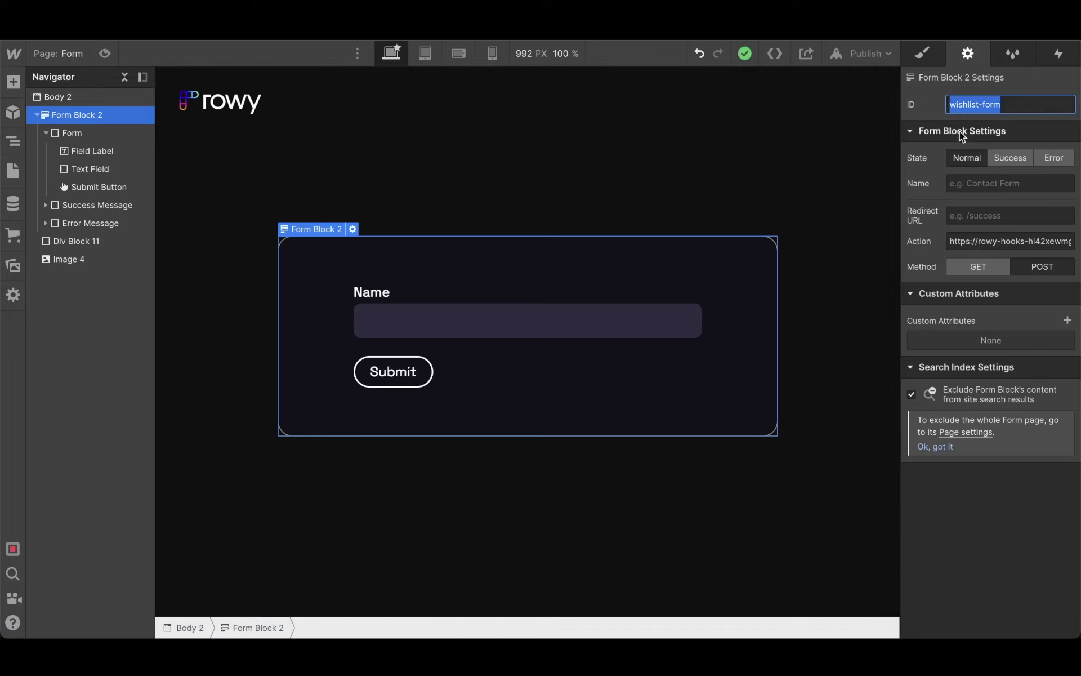
left_click(1001, 104)
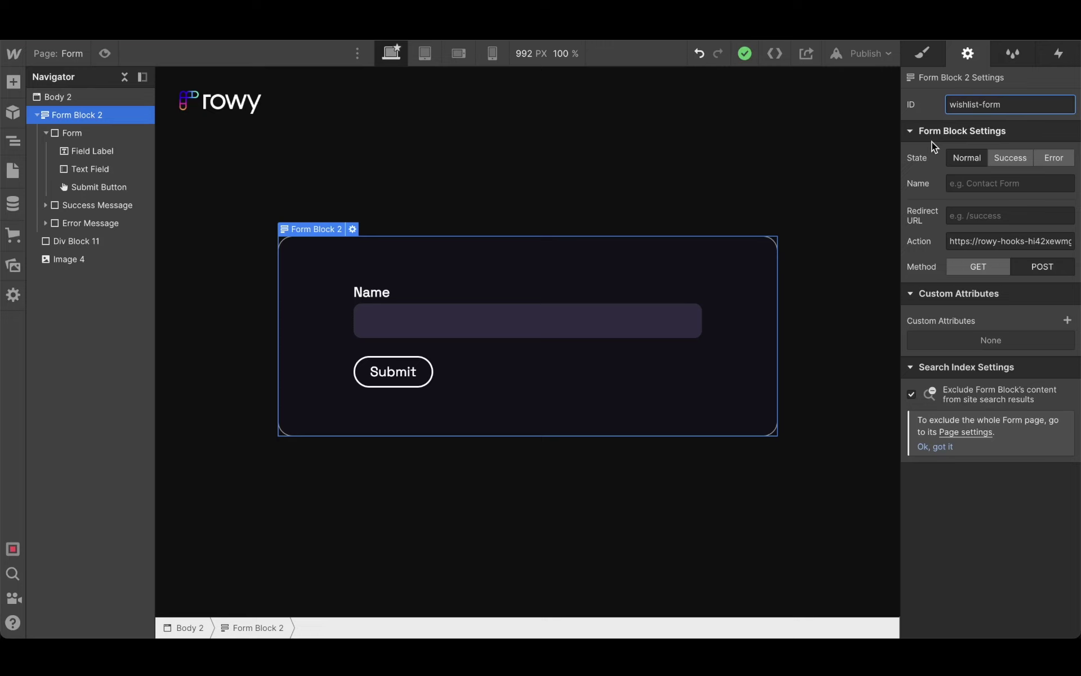
left_click(559, 336)
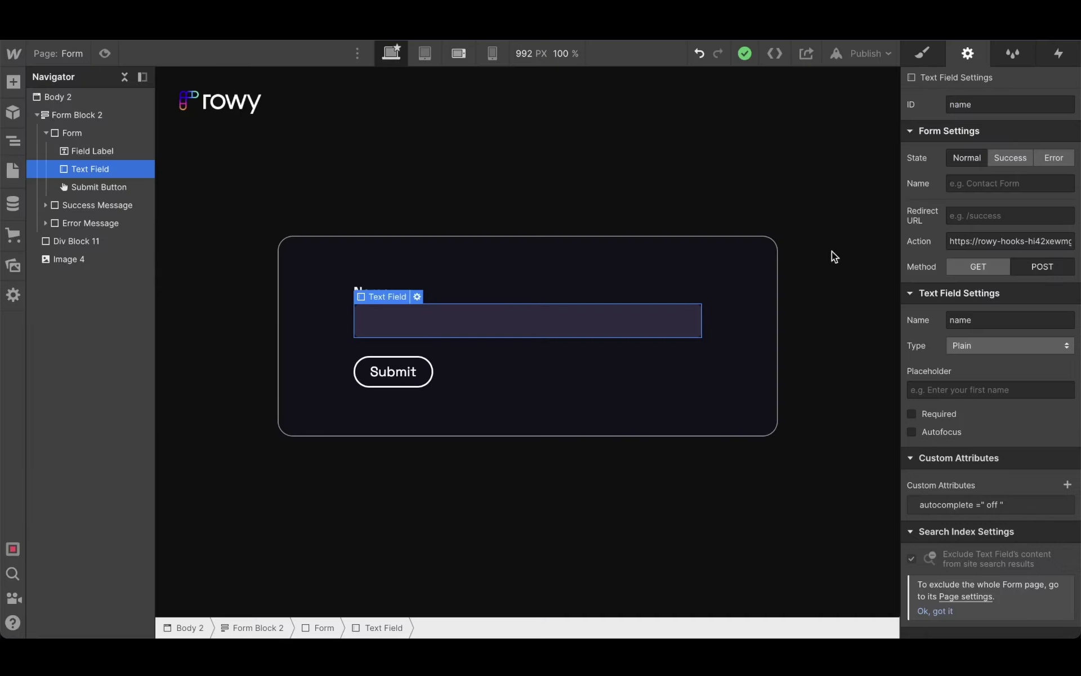
double_click(960, 324)
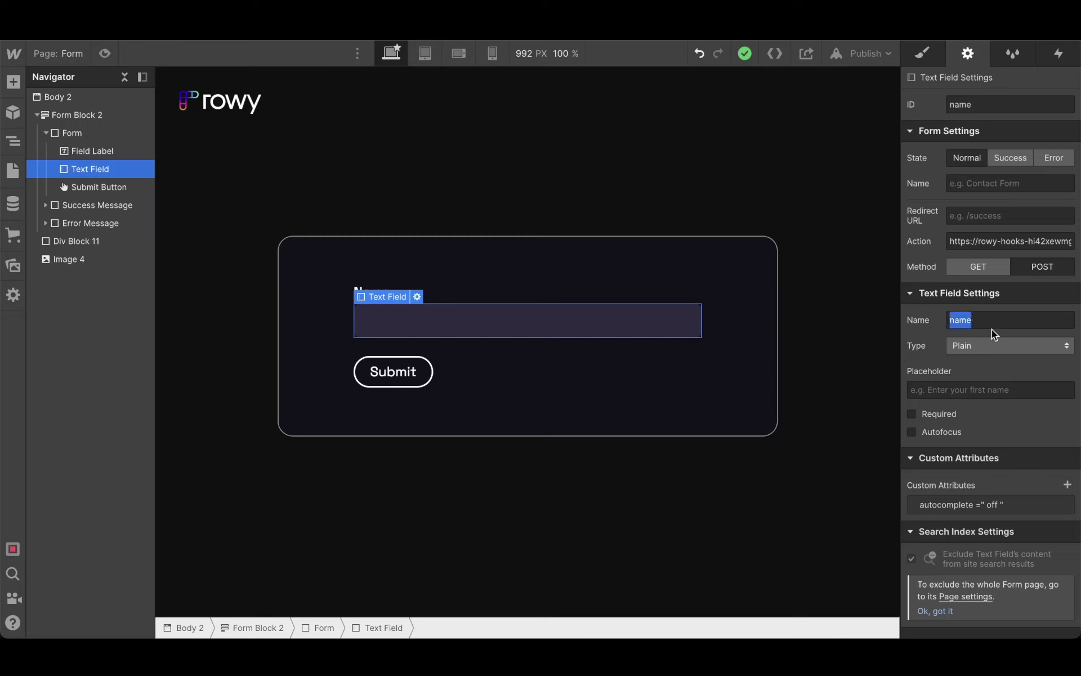
type("name")
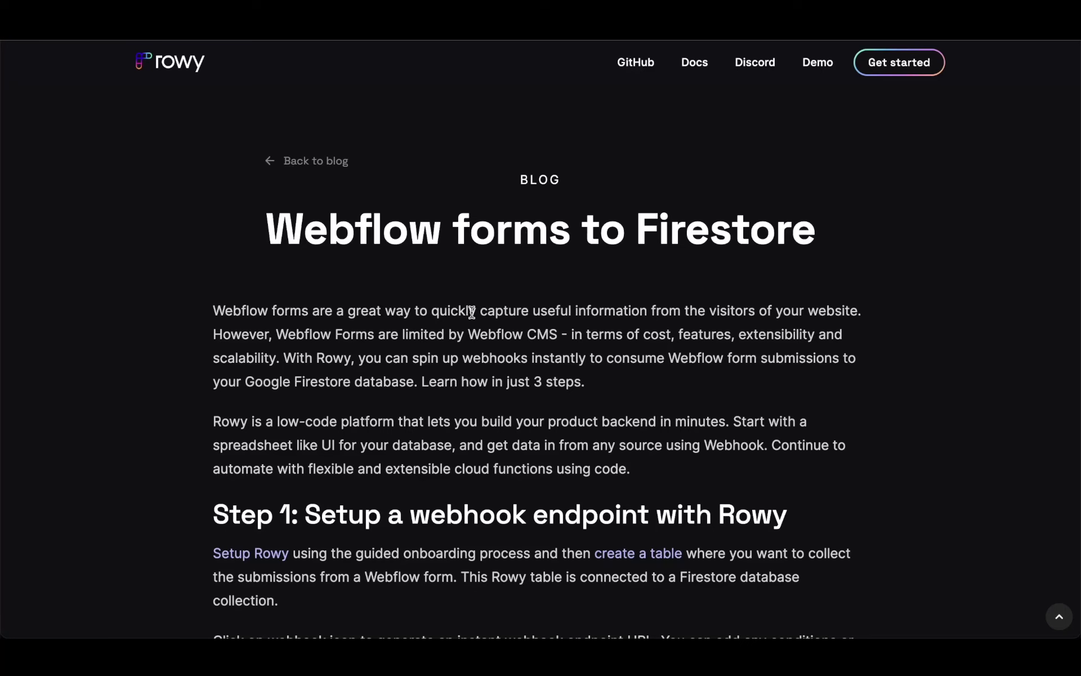
Scroll past Steps 1 and 2 and select the form-submission script code
scroll(471, 312, "down", 20)
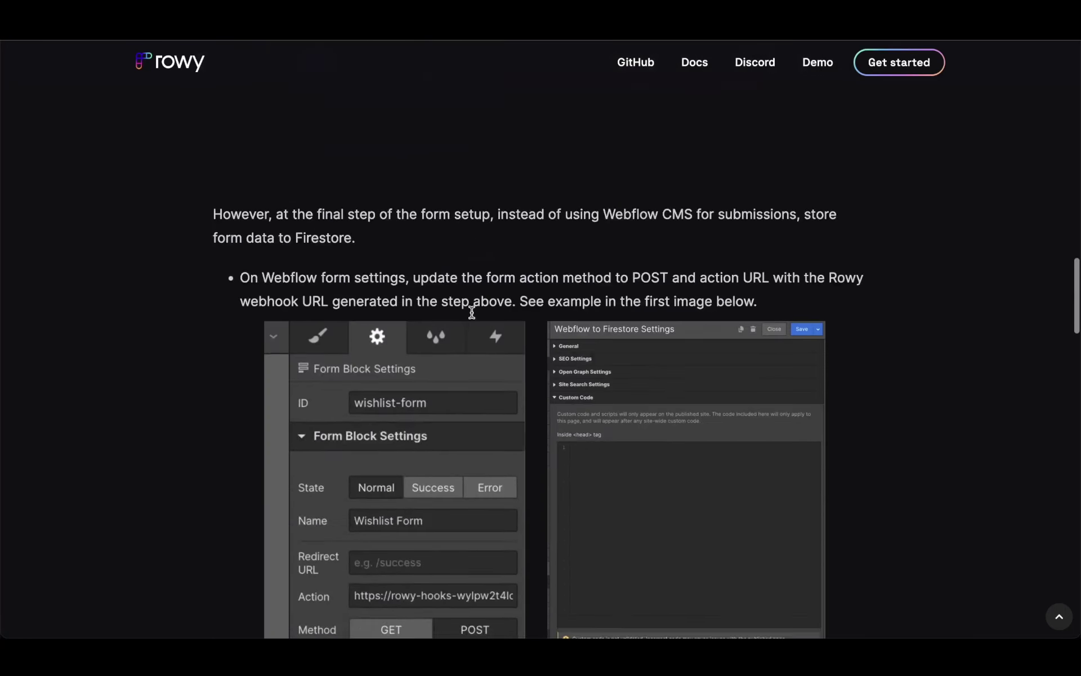
scroll(472, 312, "down", 10)
left_click_drag(359, 149, 465, 602)
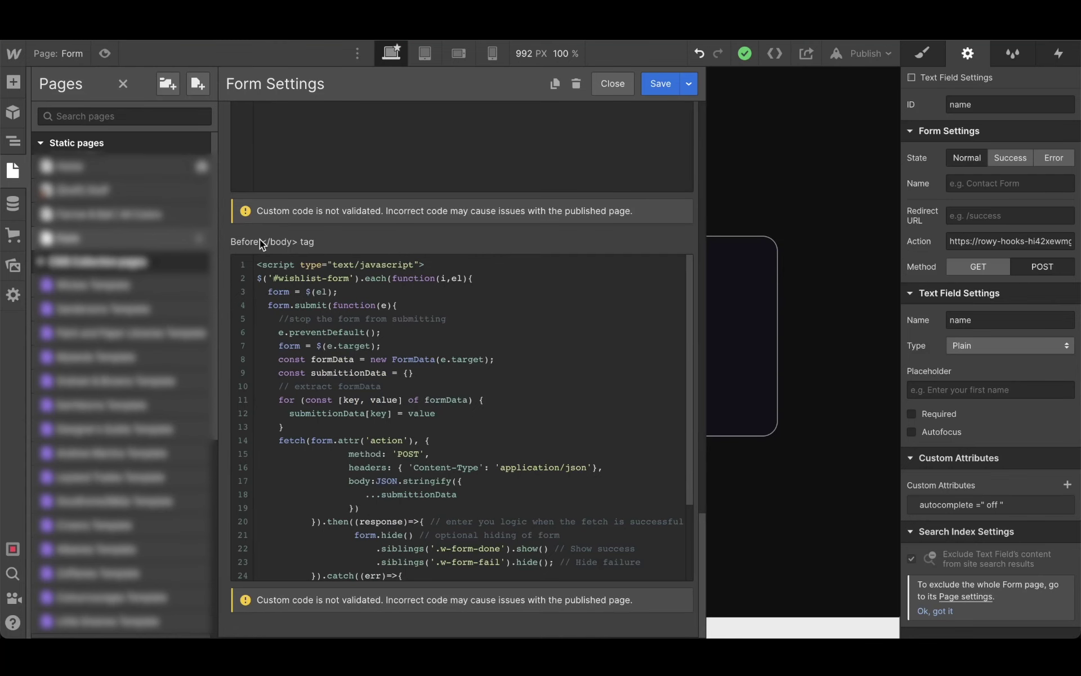
Zoom into the Before </body> script and highlight its #wishlist-form selector
scroll(395, 369, "down", 2)
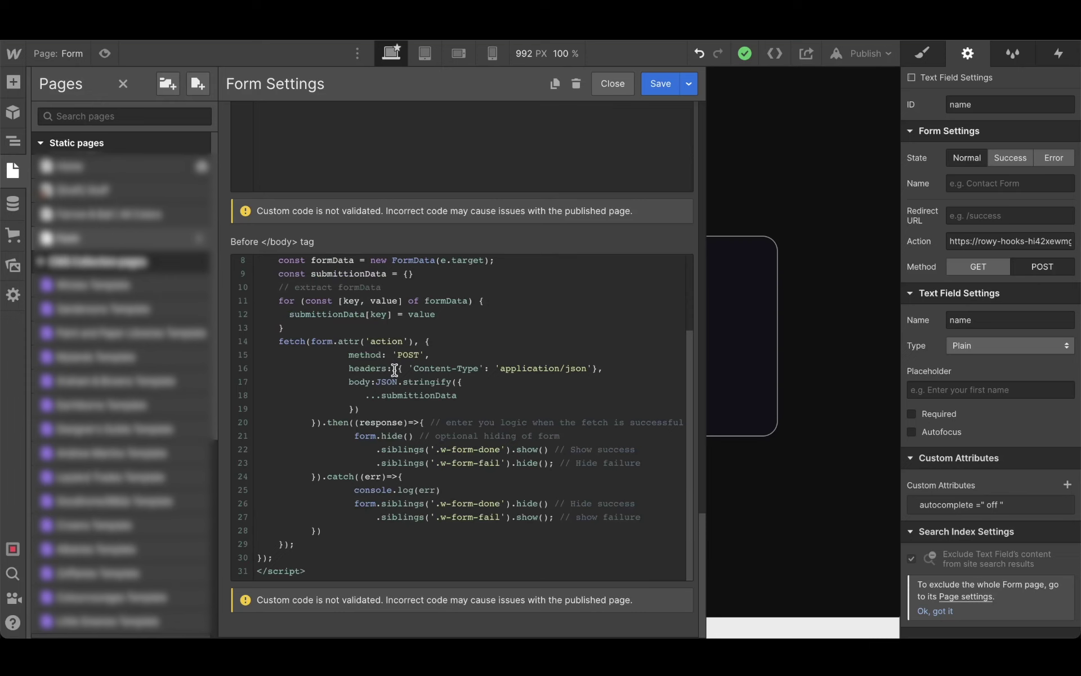
scroll(395, 369, "up", 2)
scroll(395, 370, "down", 2)
key("ctrl+plus")
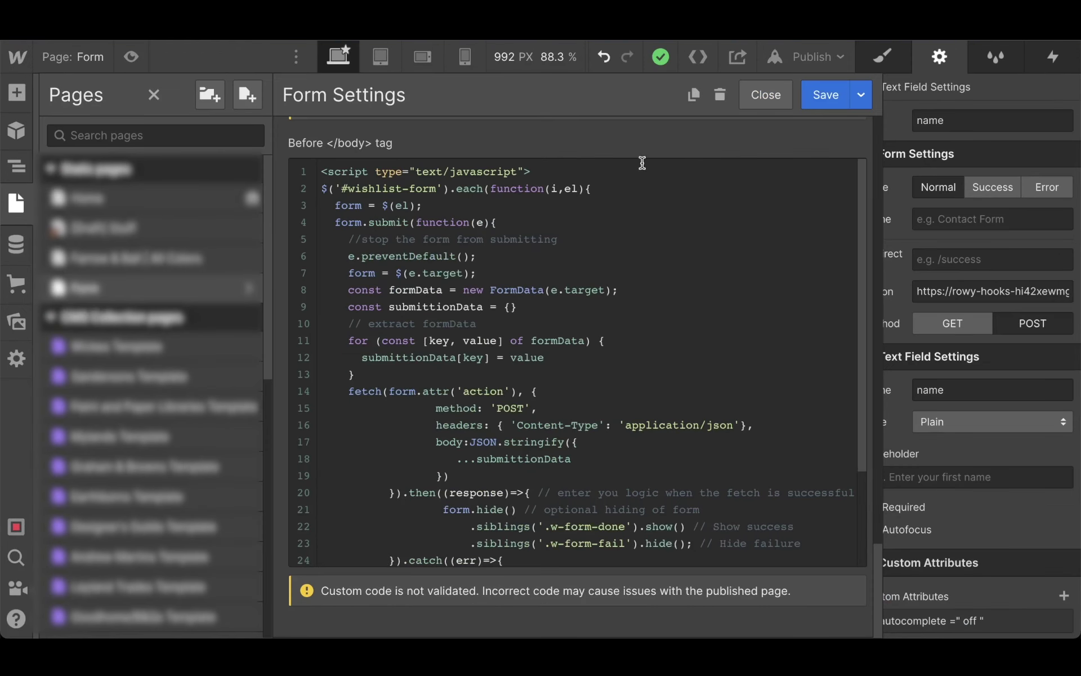
left_click_drag(342, 187, 435, 188)
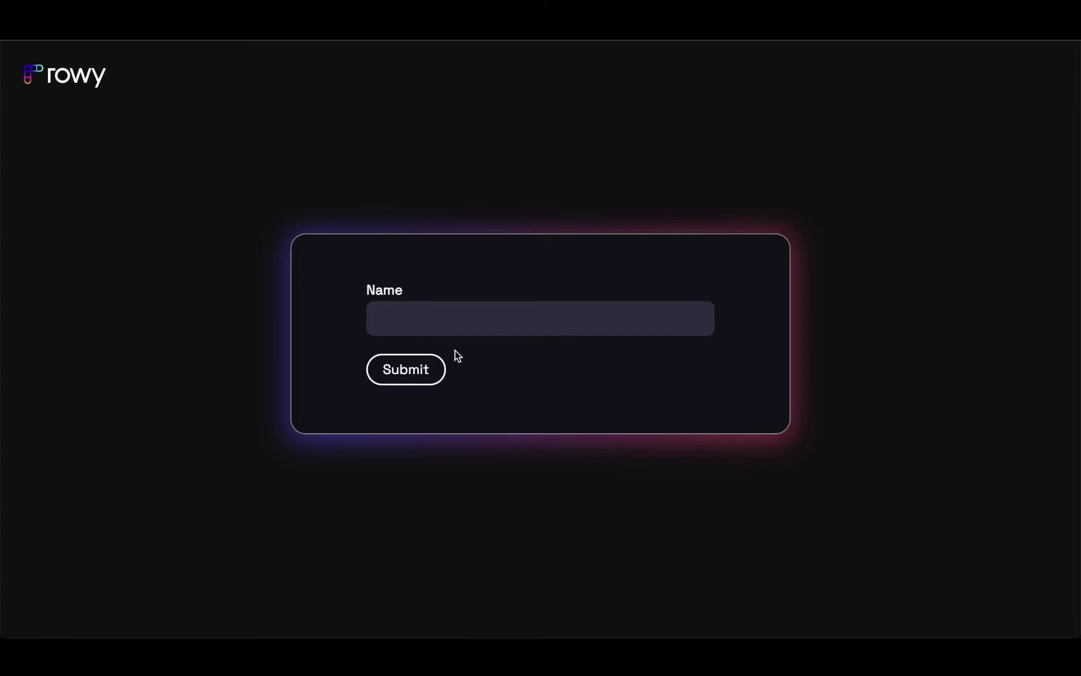
Submit the live form with a sample name and highlight the thank-you message
left_click(500, 310)
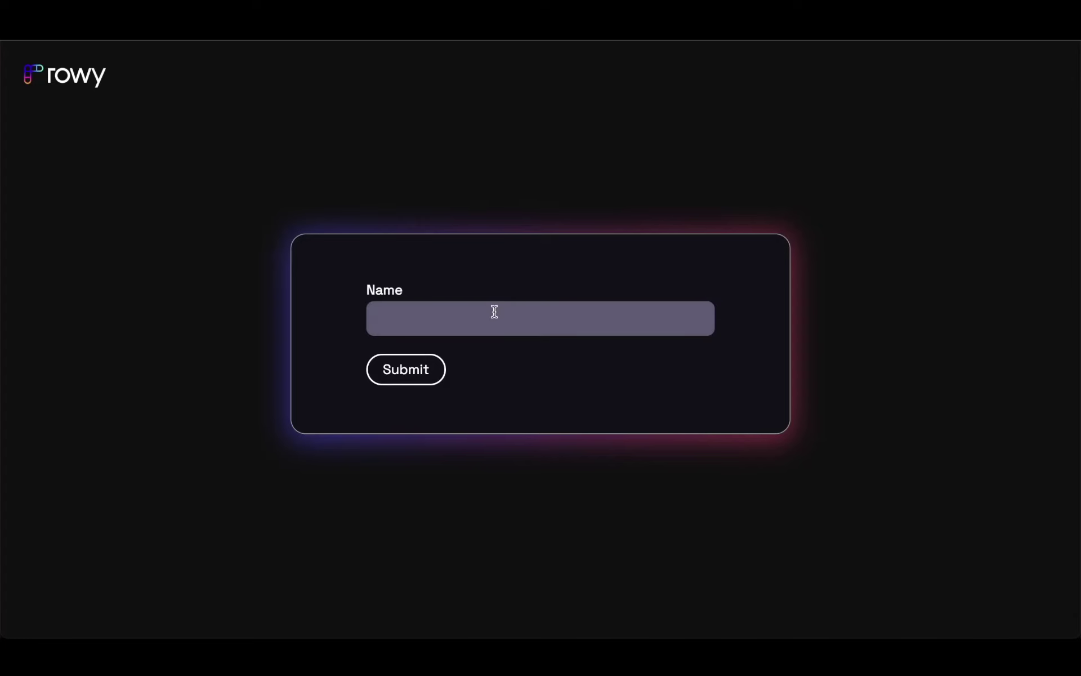
type("John")
left_click(420, 368)
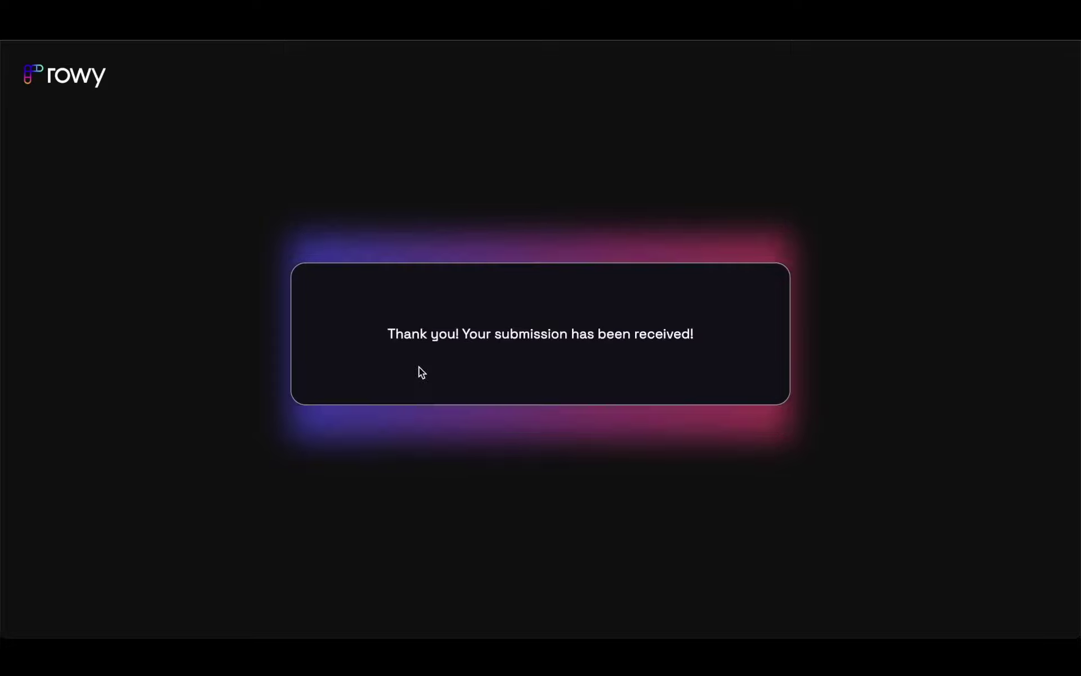
left_click(547, 329)
triple_click(704, 334)
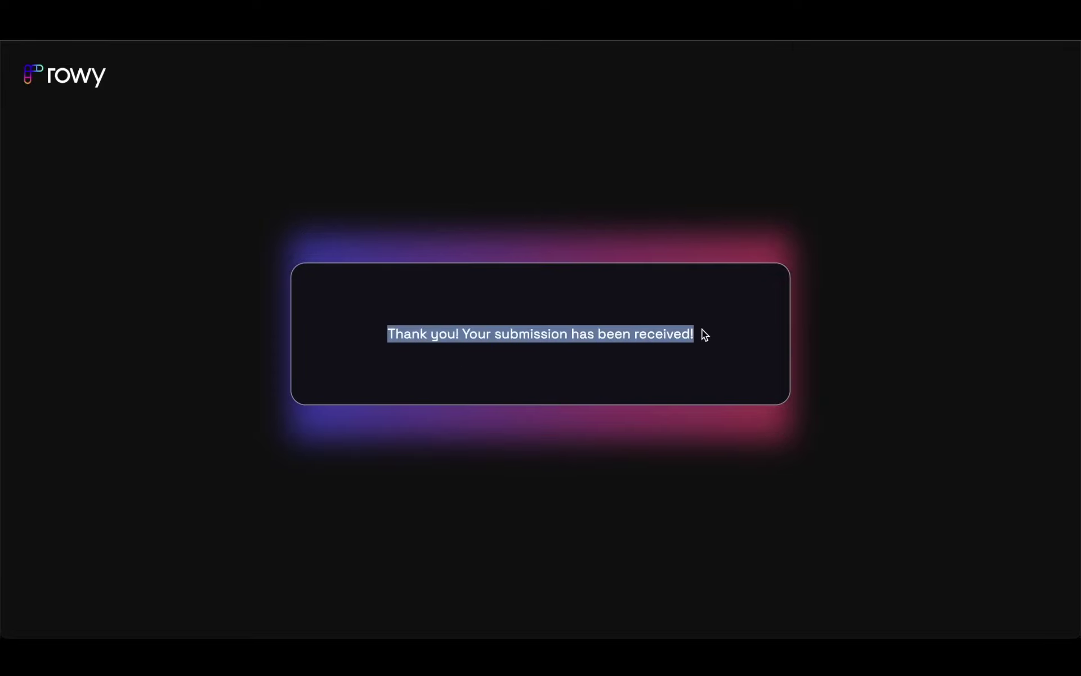
left_click(703, 331)
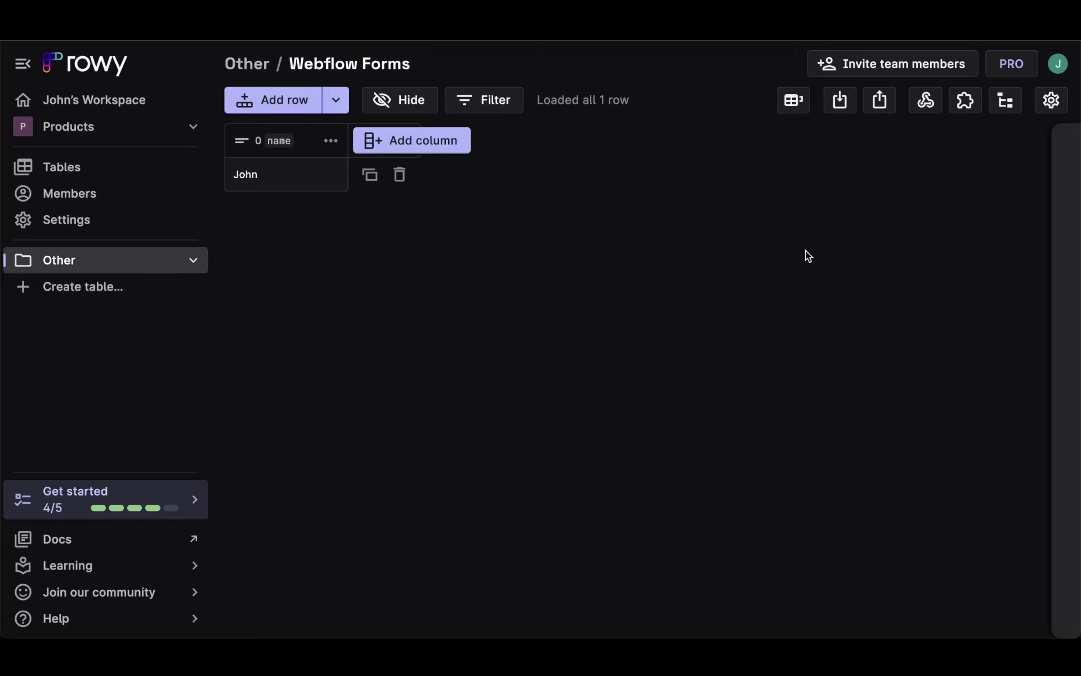
Open the Webflow Forms table's cloud logs to check the webhook entries
left_click(1004, 98)
left_click(160, 82)
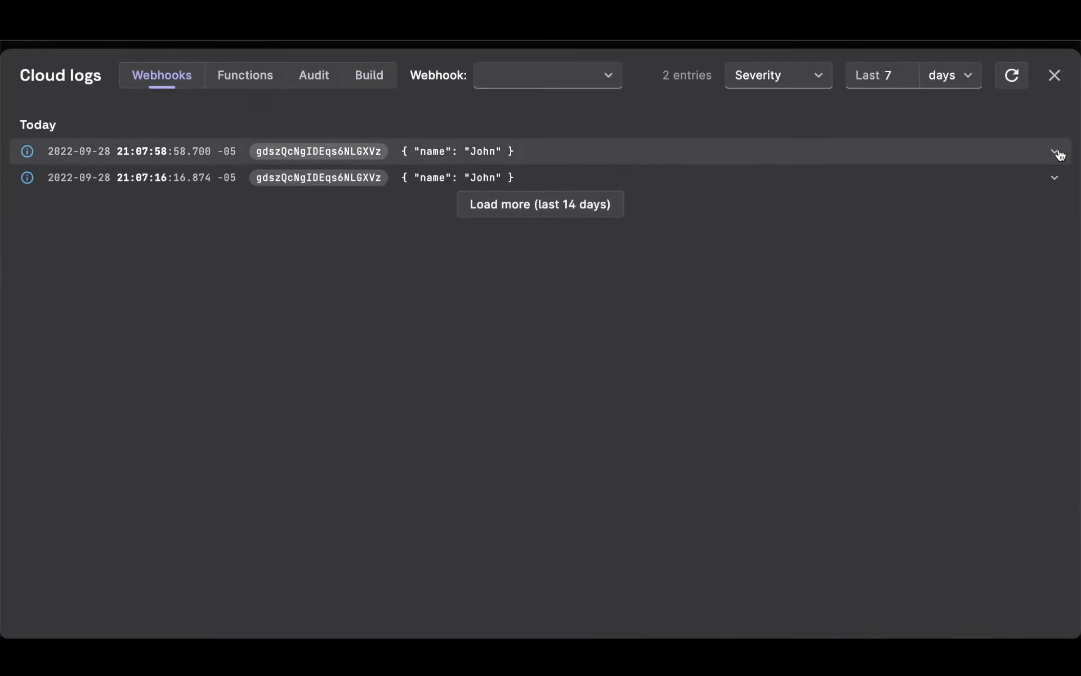
left_click(1055, 151)
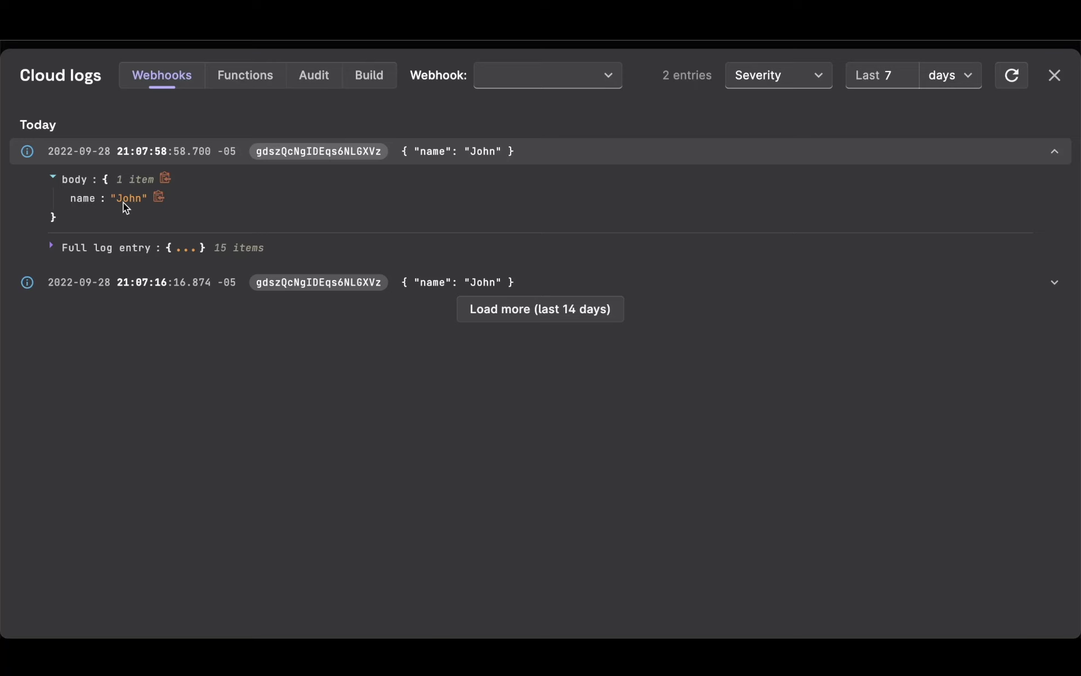
left_click(54, 249)
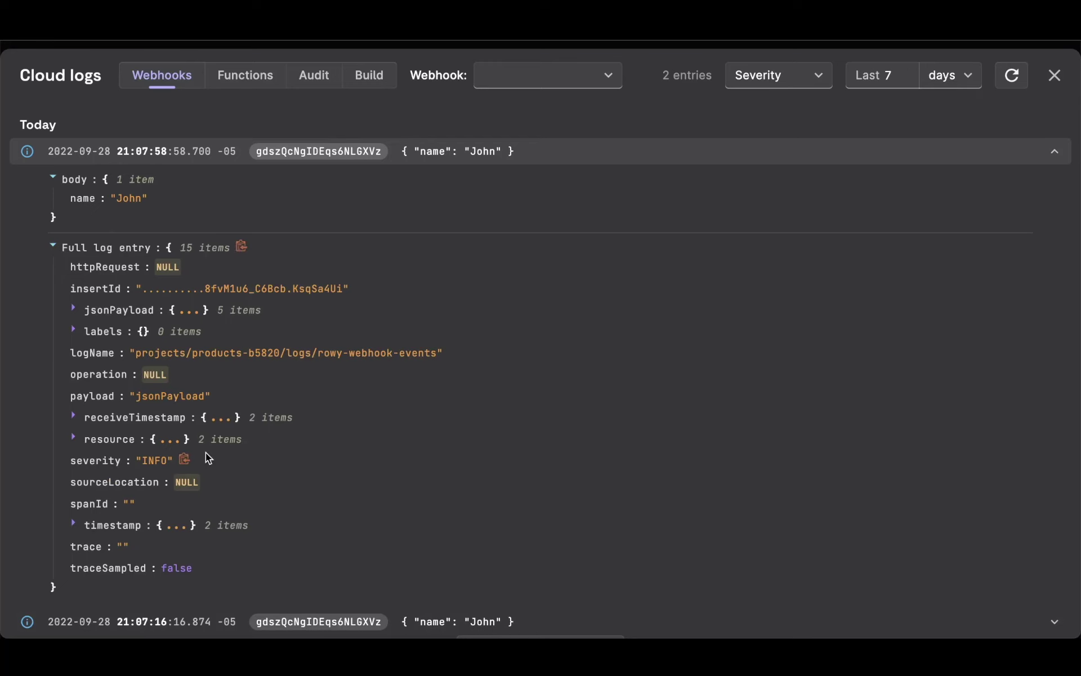
key("Escape")
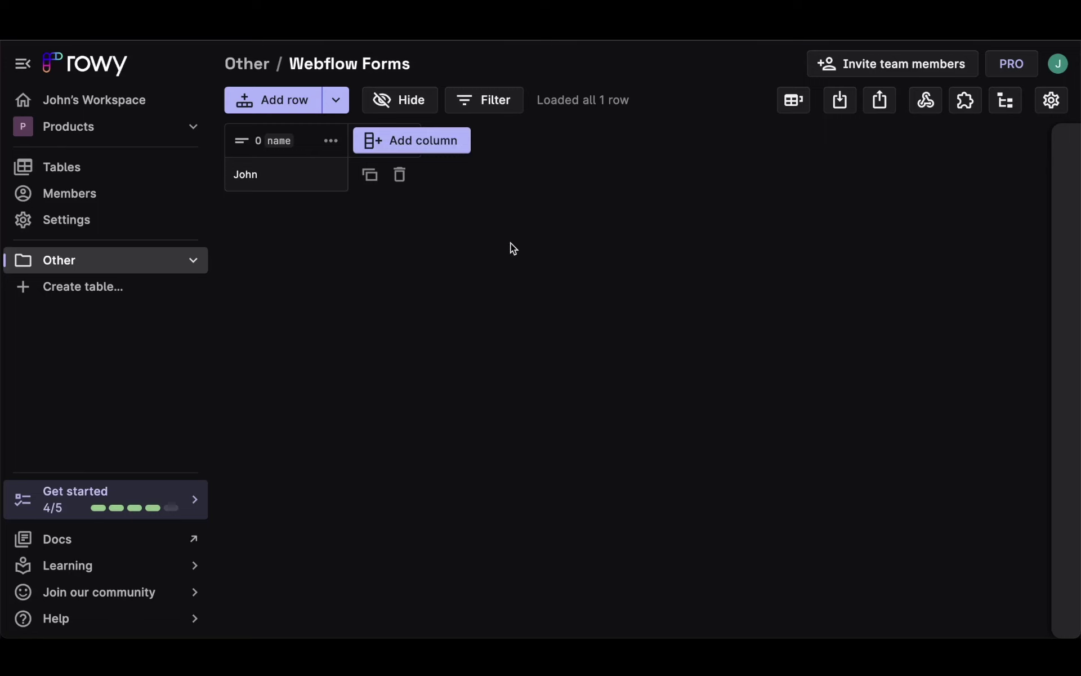
Add a Toggle column named 'tf' for true/false values
left_click(435, 140)
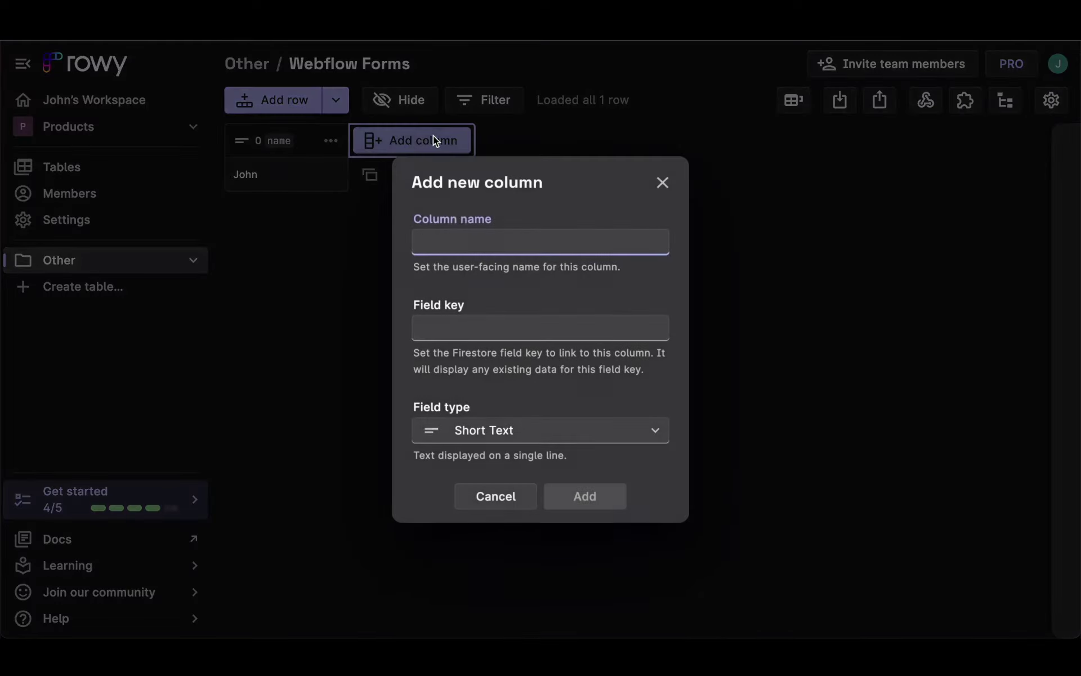
type("tf")
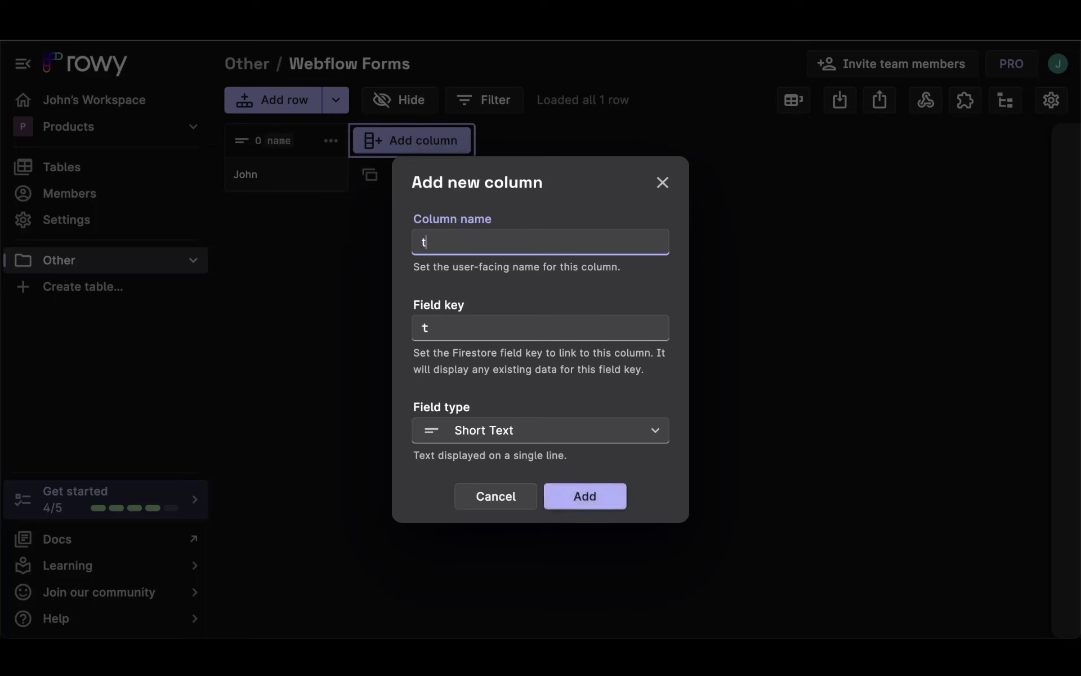
left_click(584, 430)
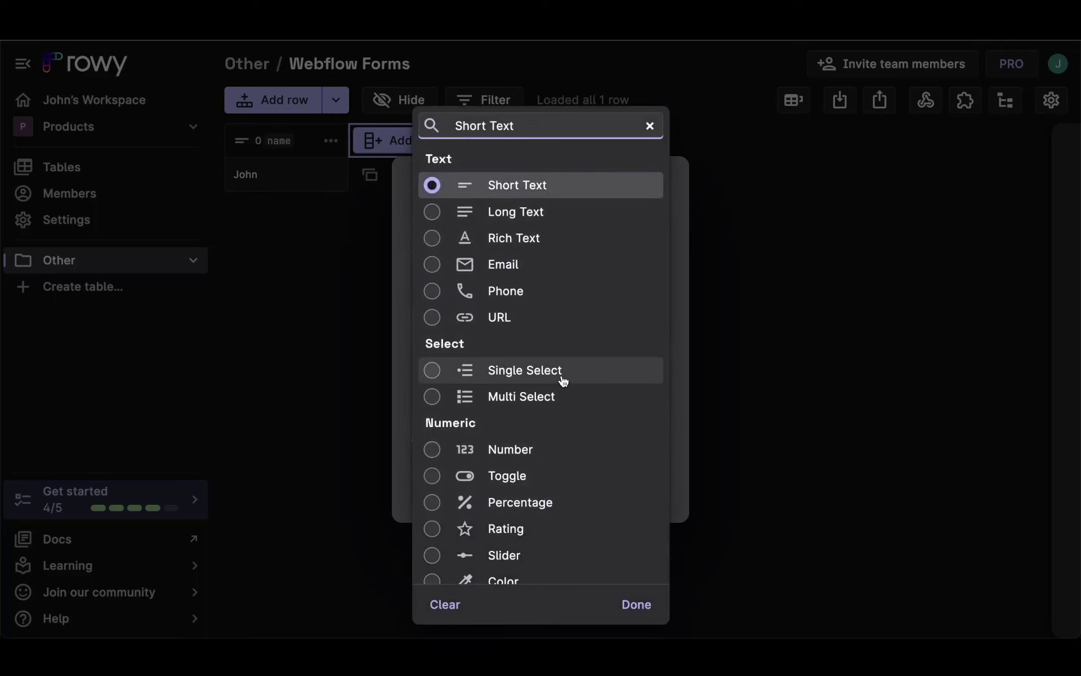
left_click(505, 476)
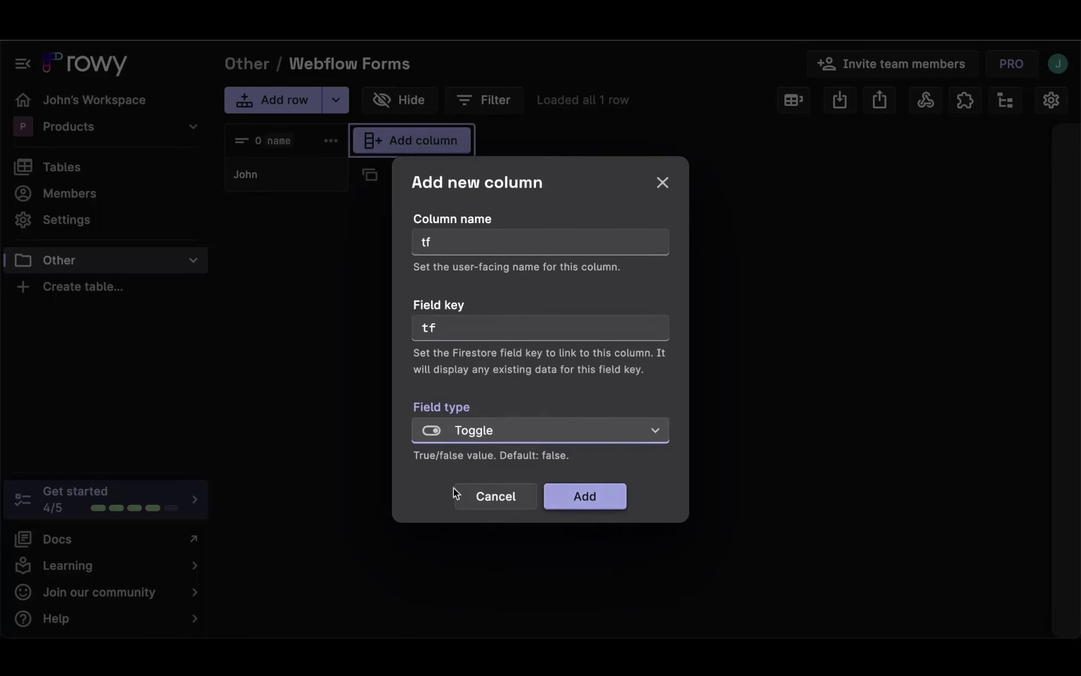
left_click_drag(412, 456, 481, 458)
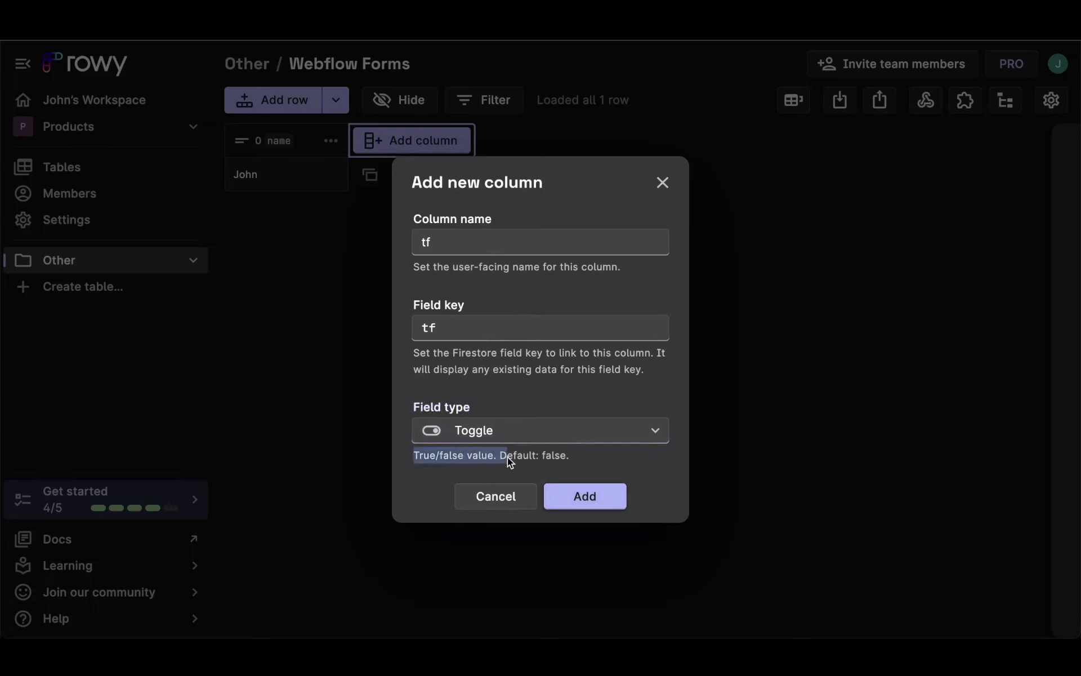
left_click(589, 494)
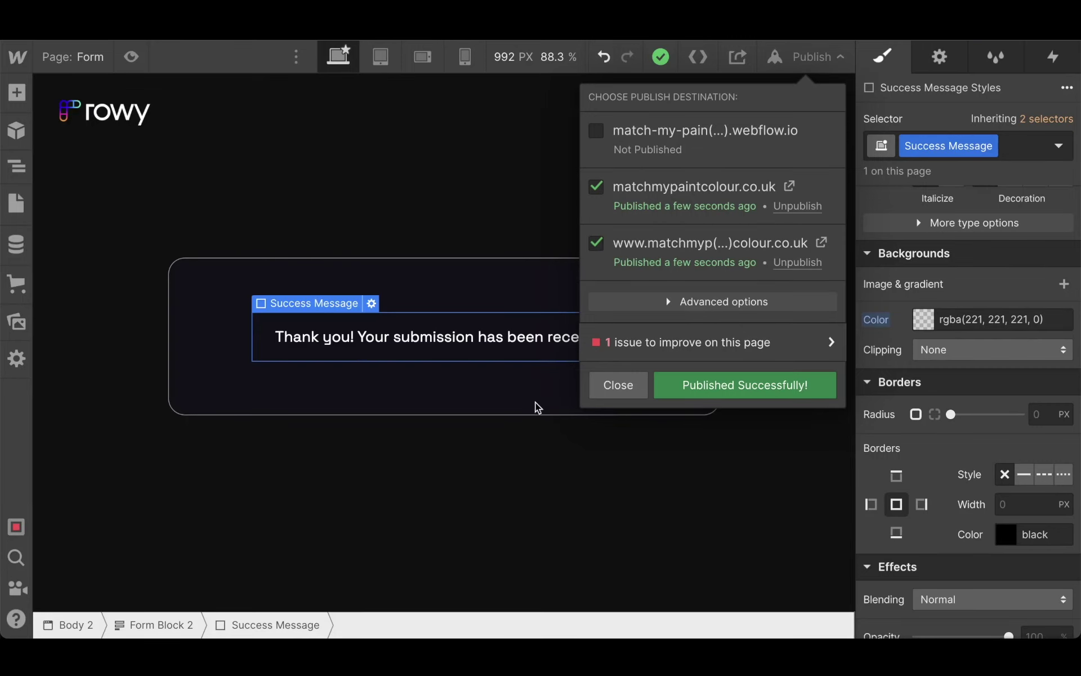
left_click(538, 406)
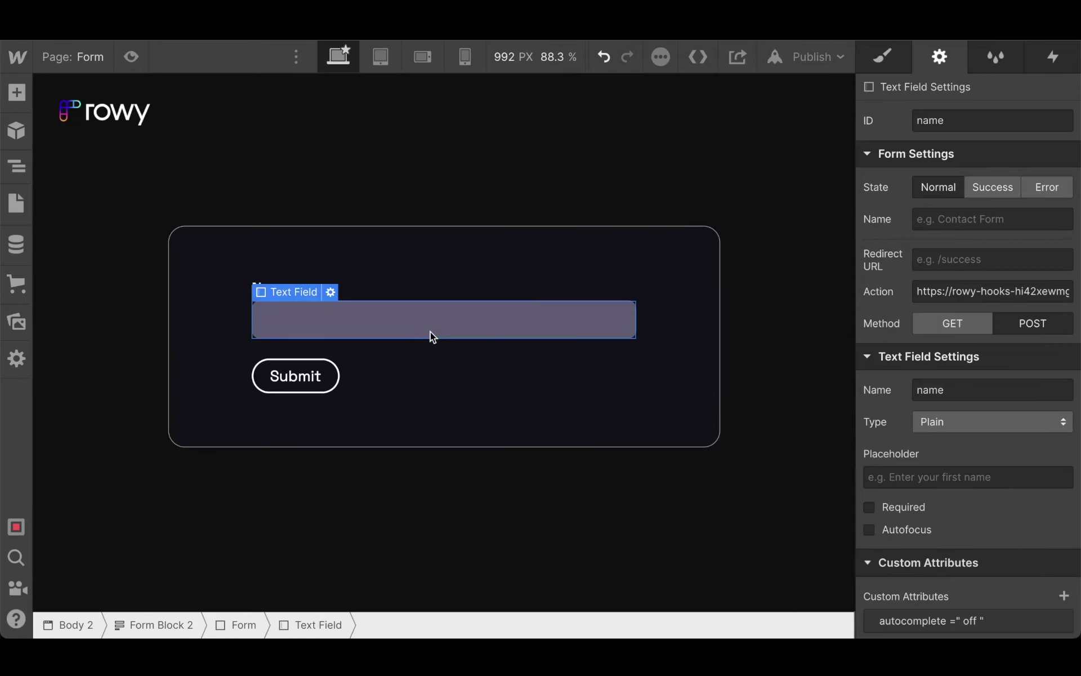
Drag a Checkbox element into the form beneath the Name input
left_click(17, 92)
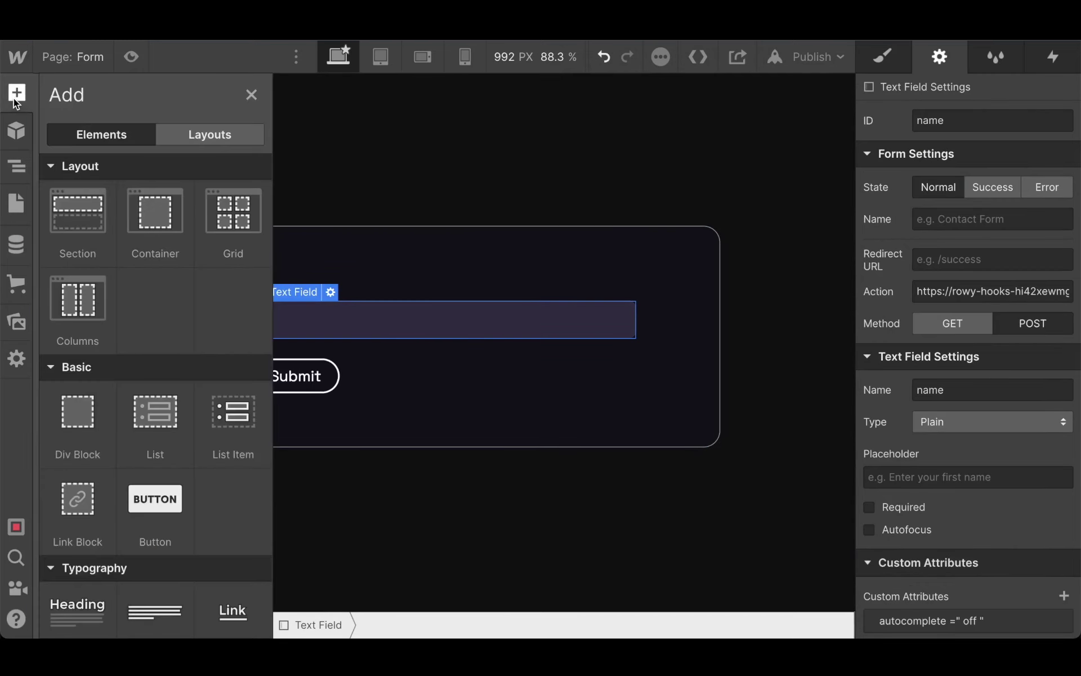
scroll(177, 347, "down", 5)
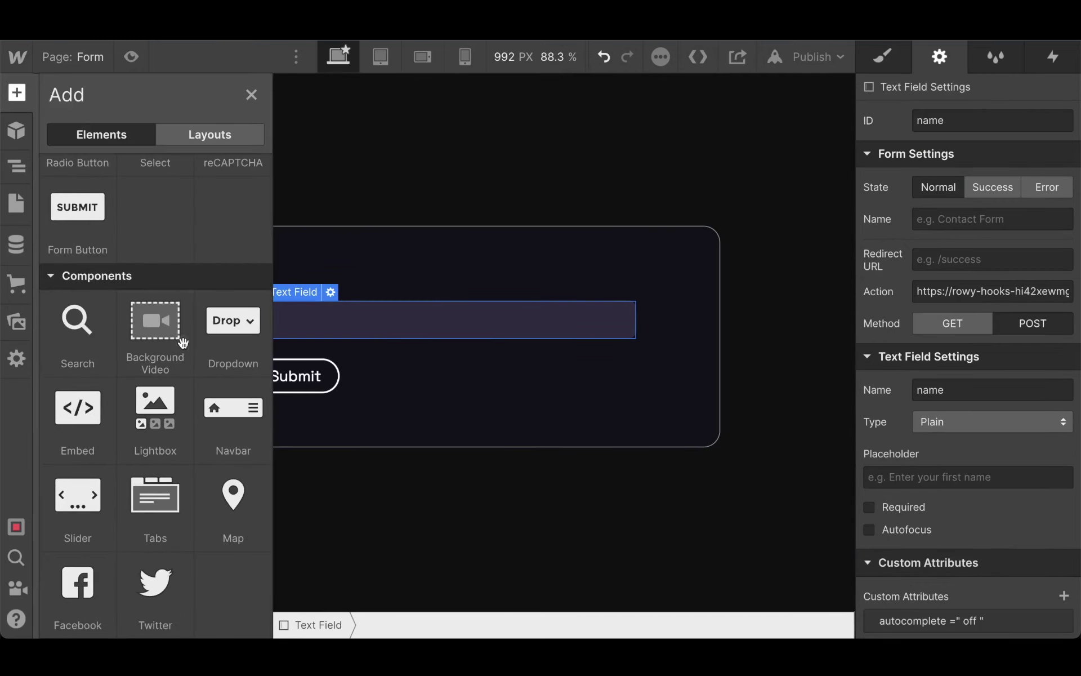
scroll(186, 350, "up", 6)
left_click_drag(240, 435, 357, 355)
Rename the checkbox's field name to tf in its settings
left_click(956, 54)
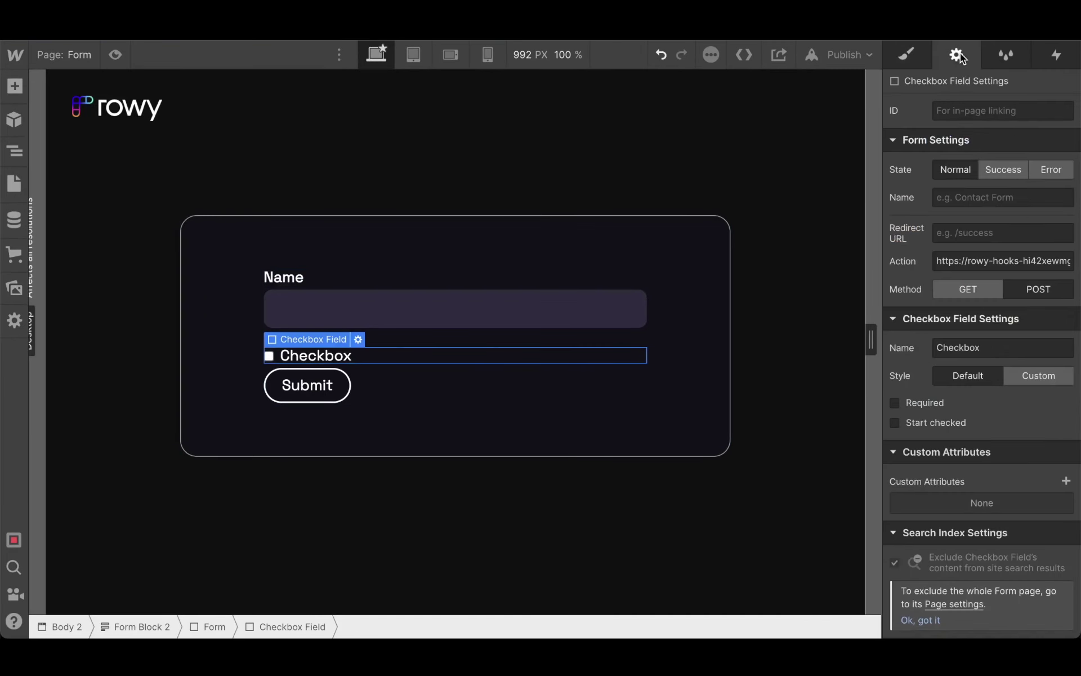
double_click(991, 347)
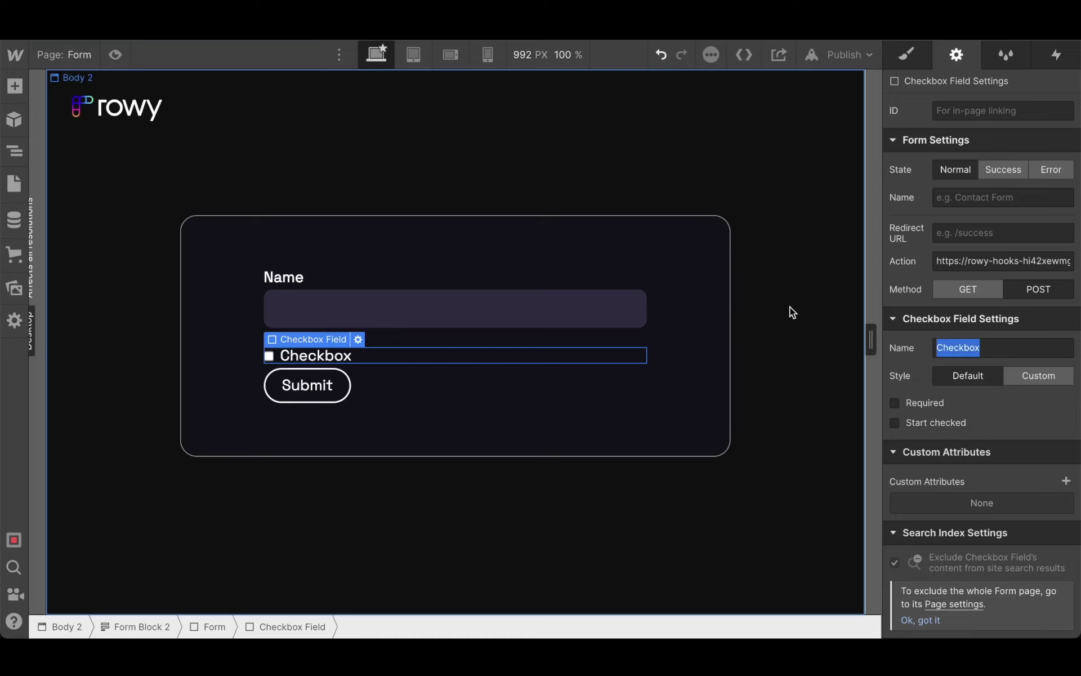
type("tf")
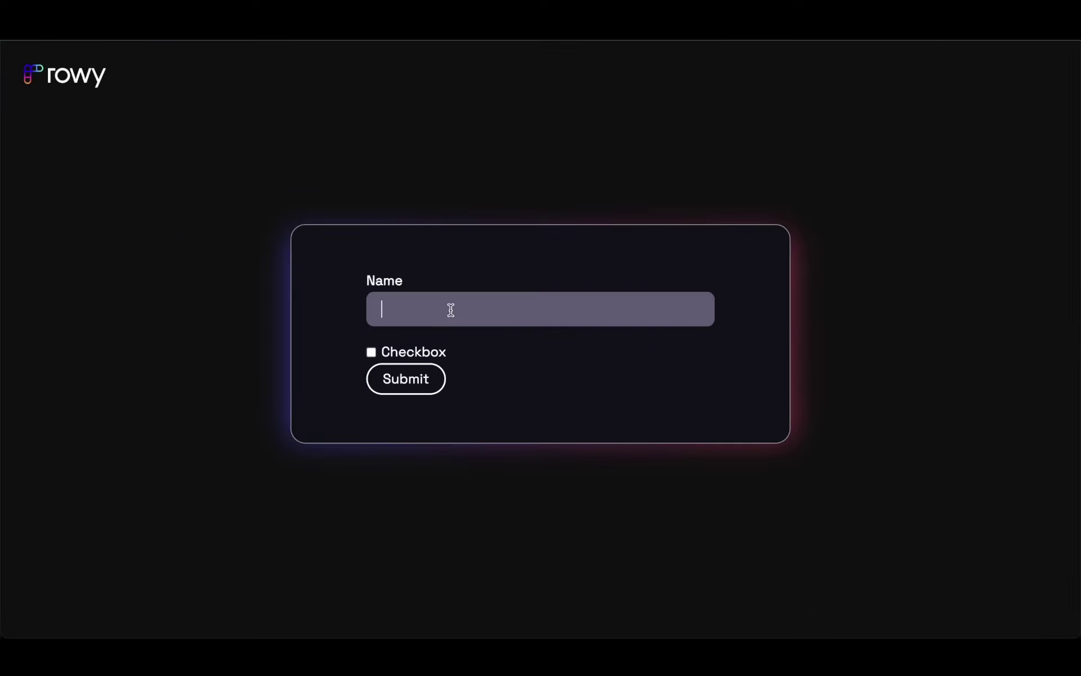
Fill in a name, tick the checkbox, and submit the published form
type("Bill")
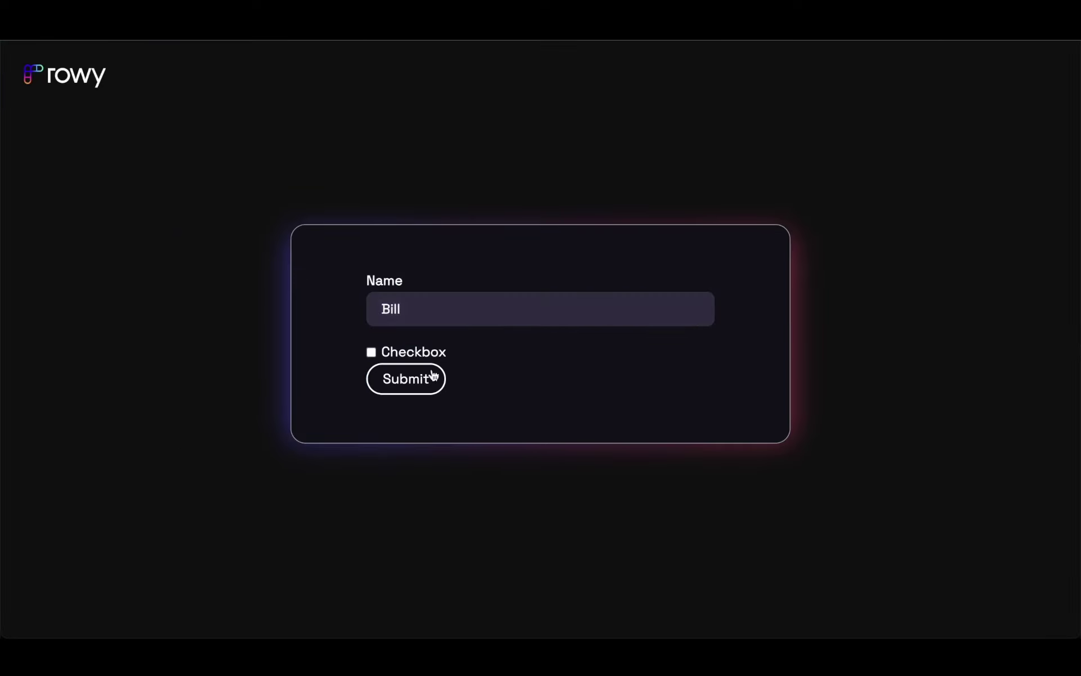
left_click(372, 352)
left_click(405, 379)
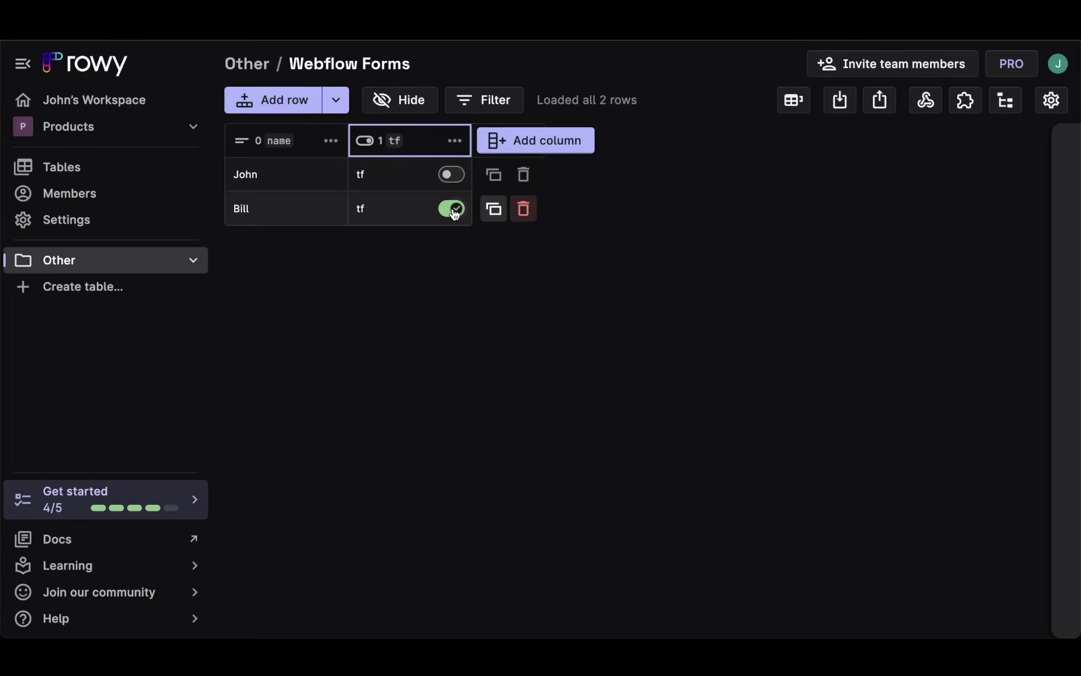
left_click(1005, 99)
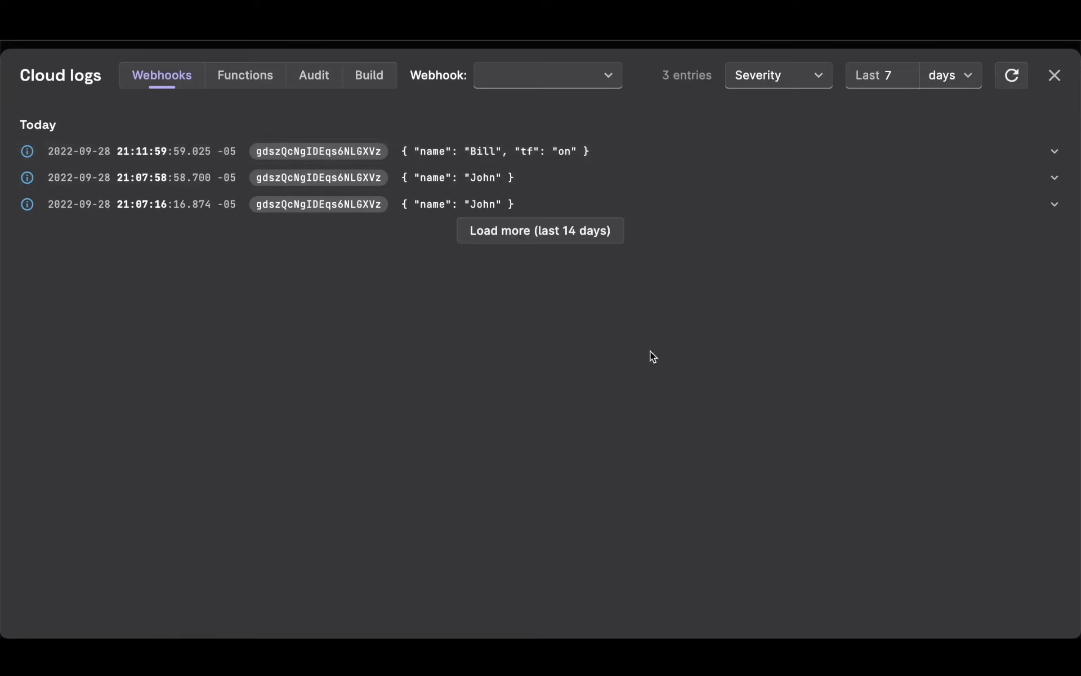
left_click(1054, 76)
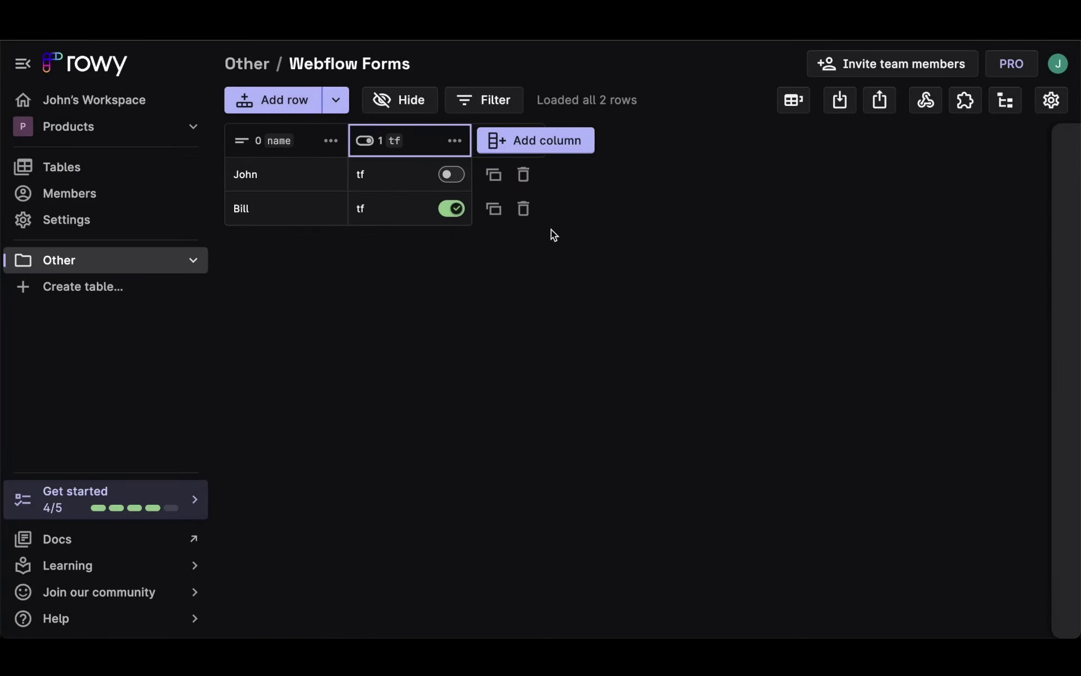
left_click(555, 140)
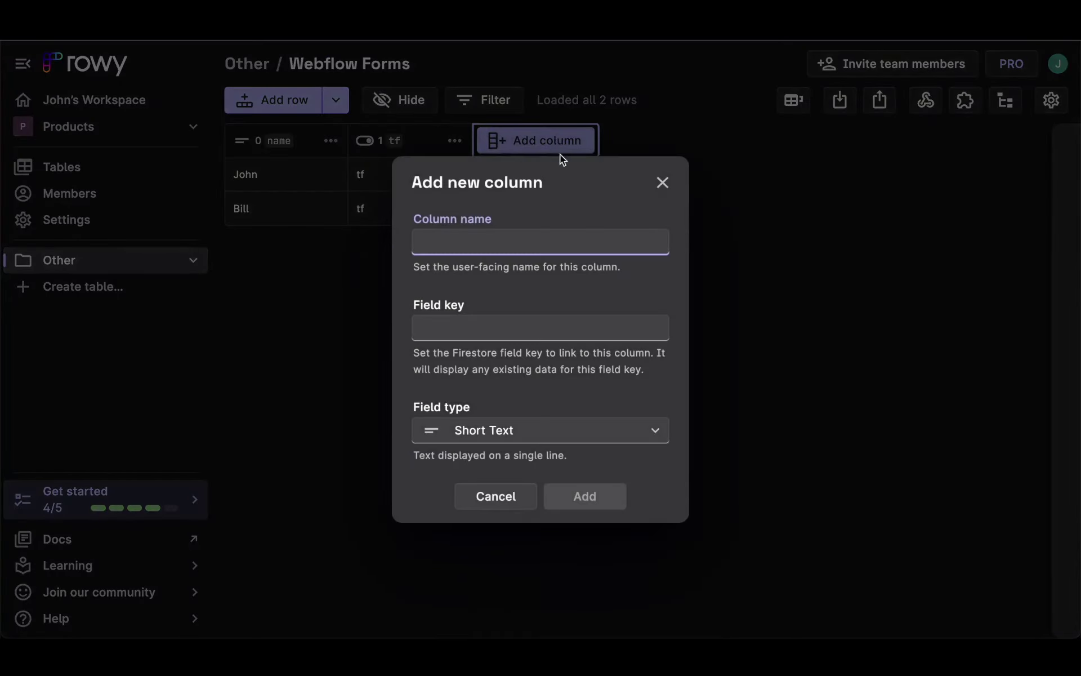
Add a column named 'color' with the Color field type to the table
type("color")
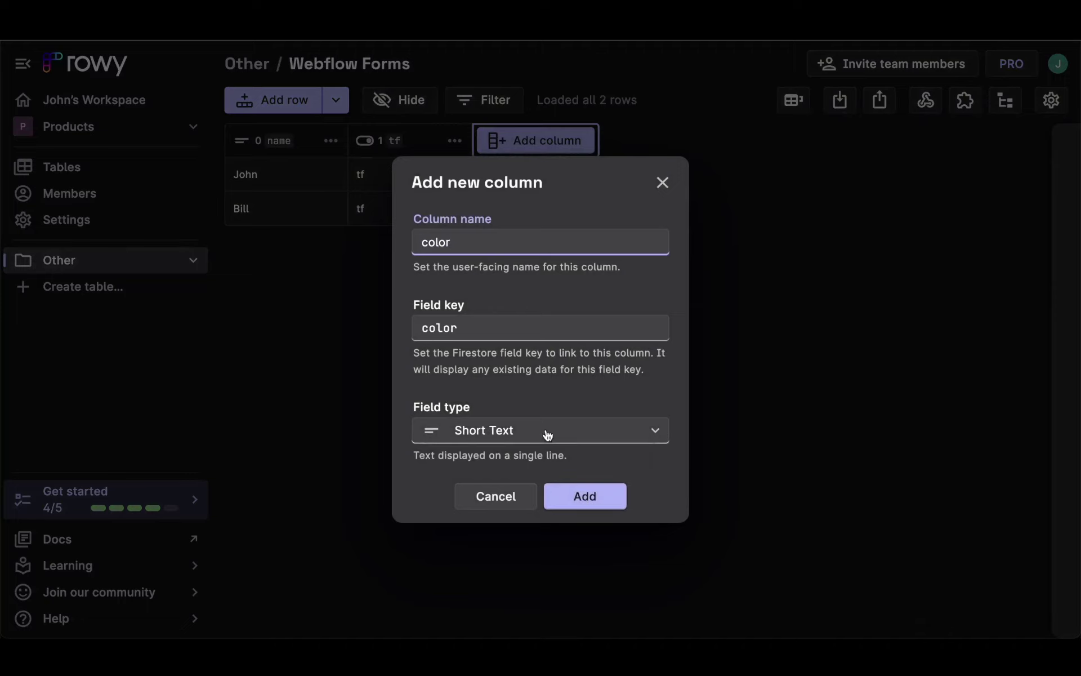
left_click(543, 433)
scroll(529, 338, "down", 4)
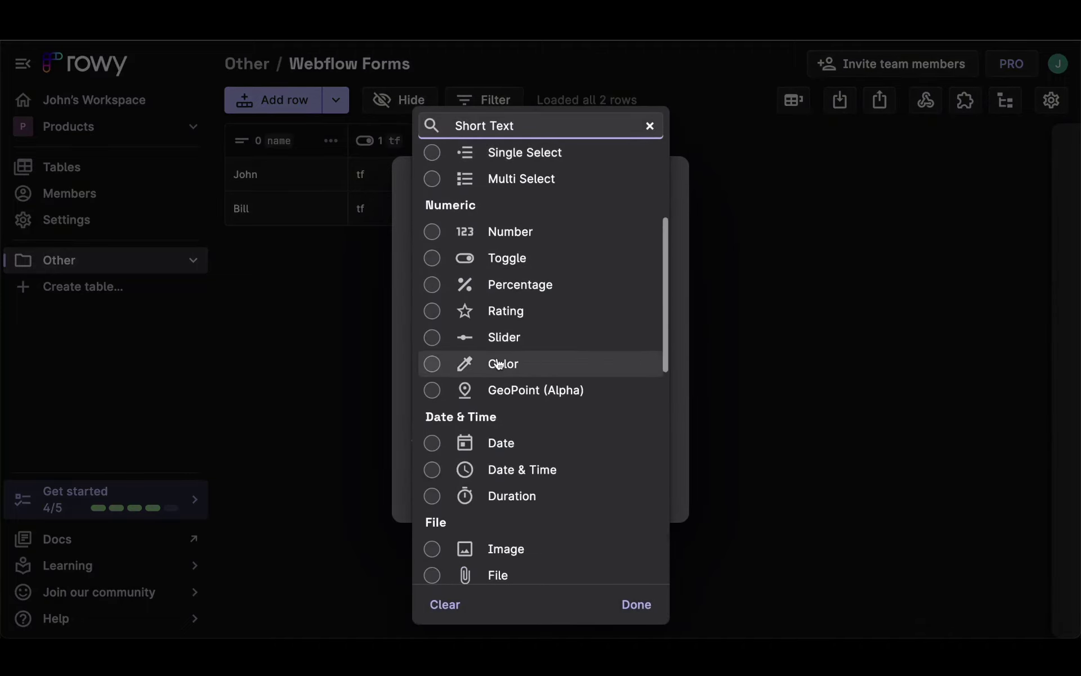
left_click(504, 363)
left_click(615, 504)
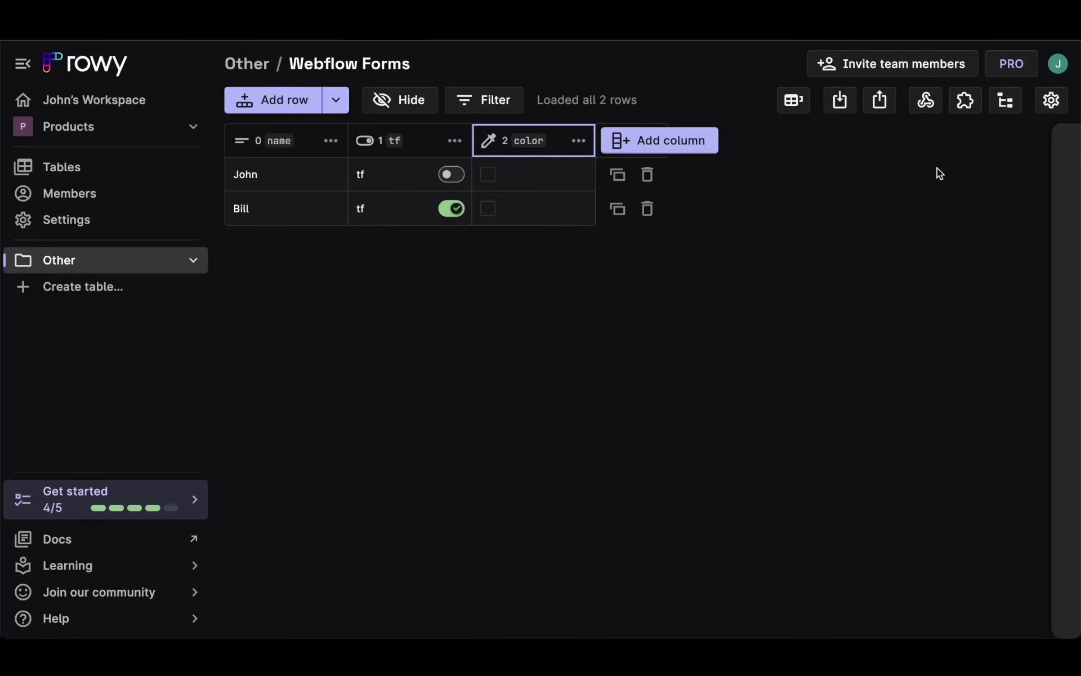
left_click(925, 99)
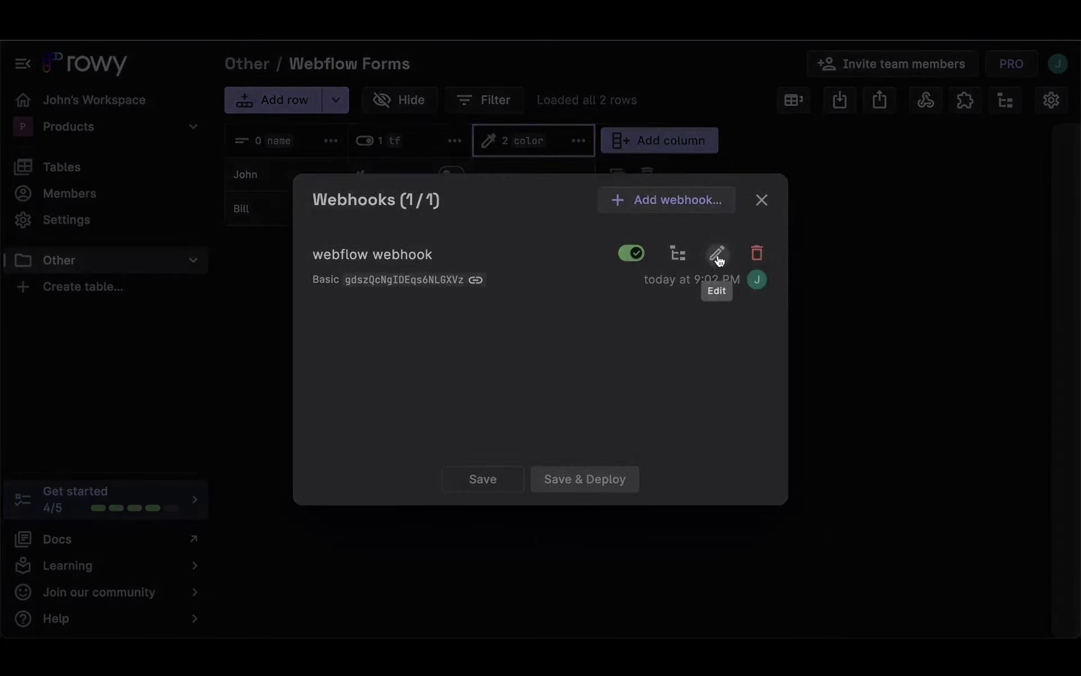
Review the webflow webhook's default parser code, noting {body}, then close the editor unchanged
left_click(716, 254)
left_click(316, 464)
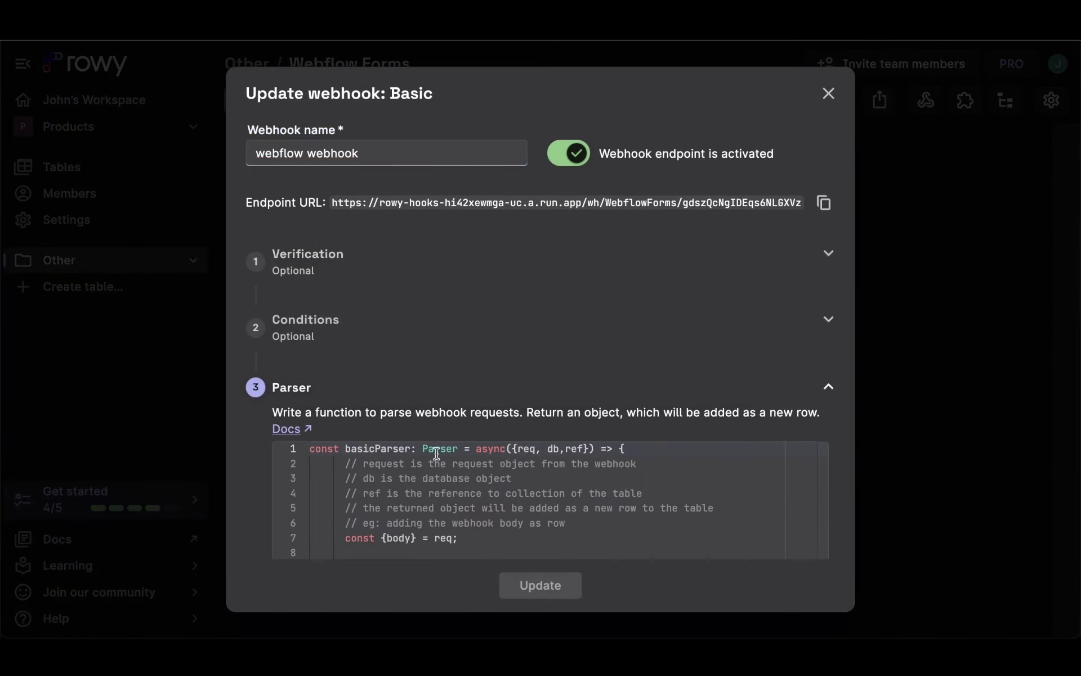
scroll(495, 338, "down", 3)
scroll(495, 338, "down", 1)
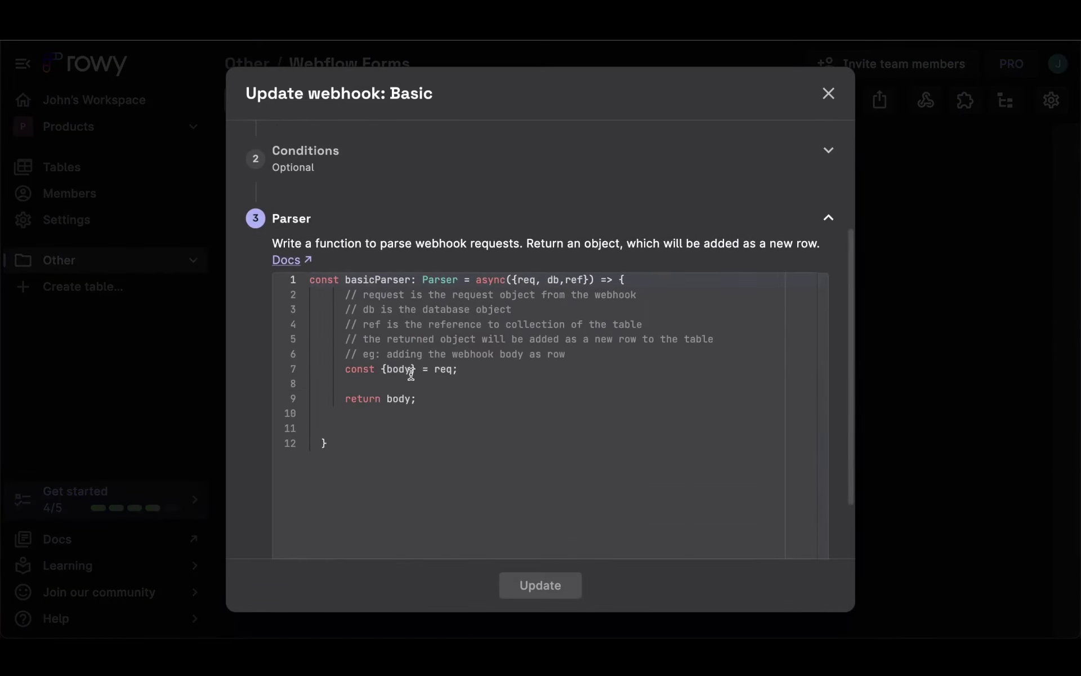
mouse_move(448, 369)
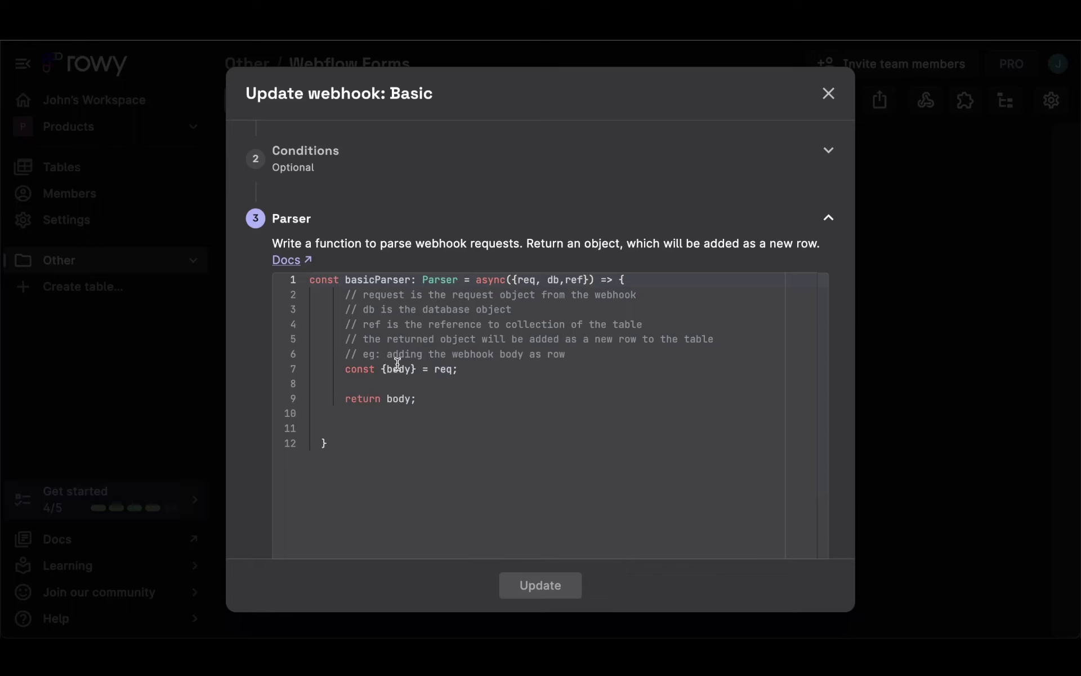
mouse_move(397, 368)
left_click_drag(527, 243, 619, 245)
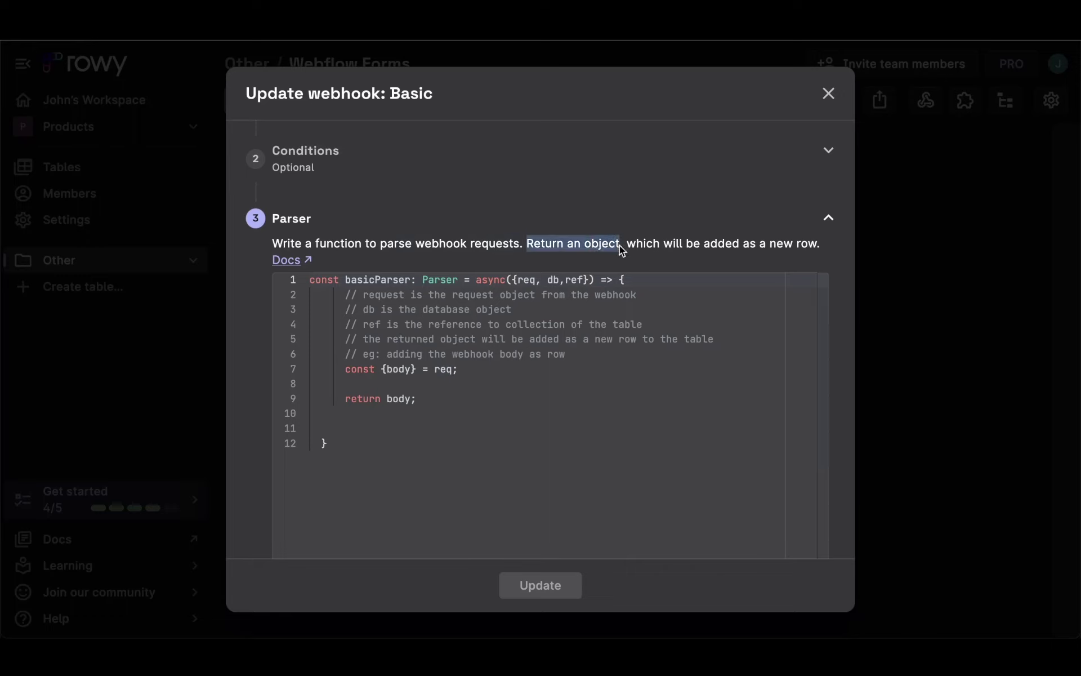
left_click(620, 245)
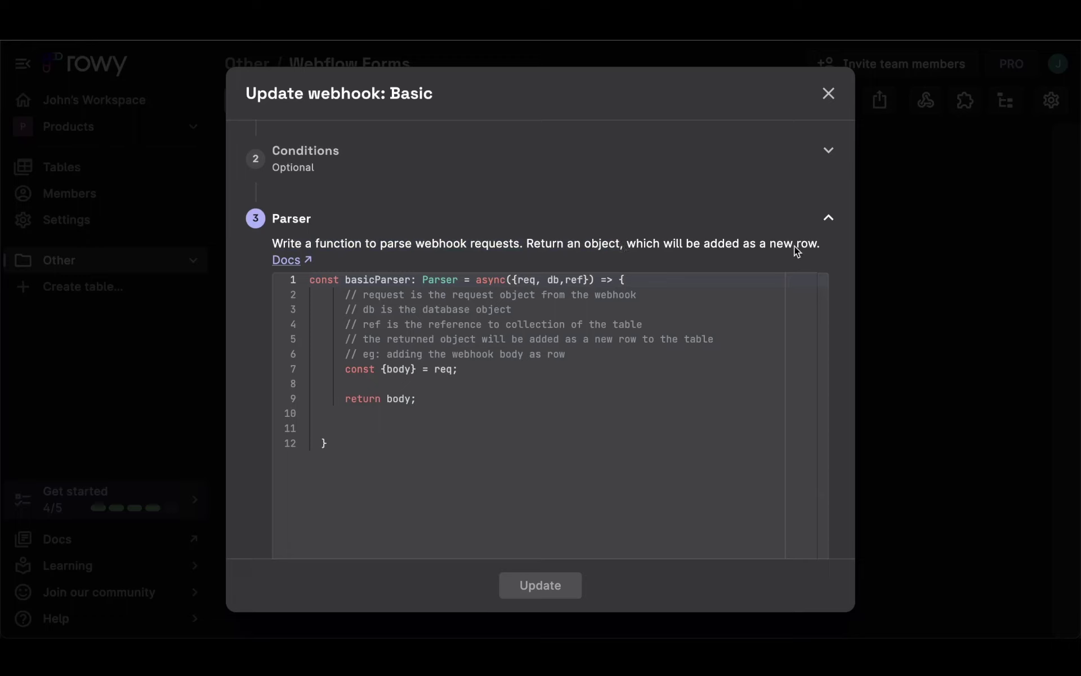
left_click(400, 368)
left_click_drag(416, 369, 383, 369)
left_click(829, 95)
Check the webhook cloud logs, then reopen the webflow webhook for editing
left_click(1009, 104)
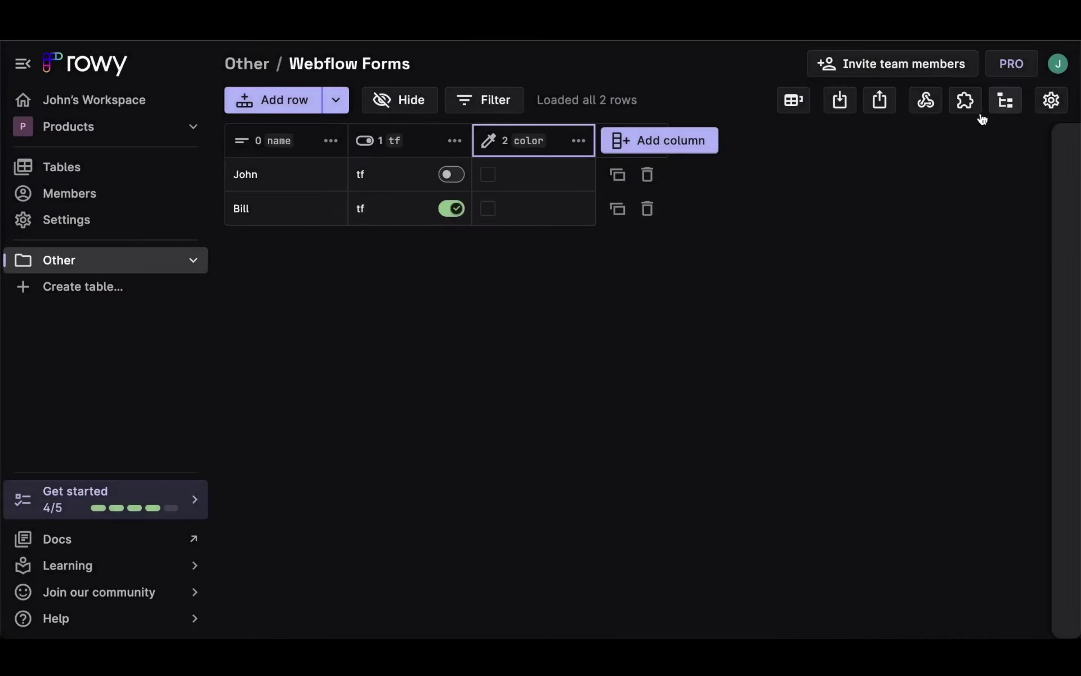
left_click(1005, 102)
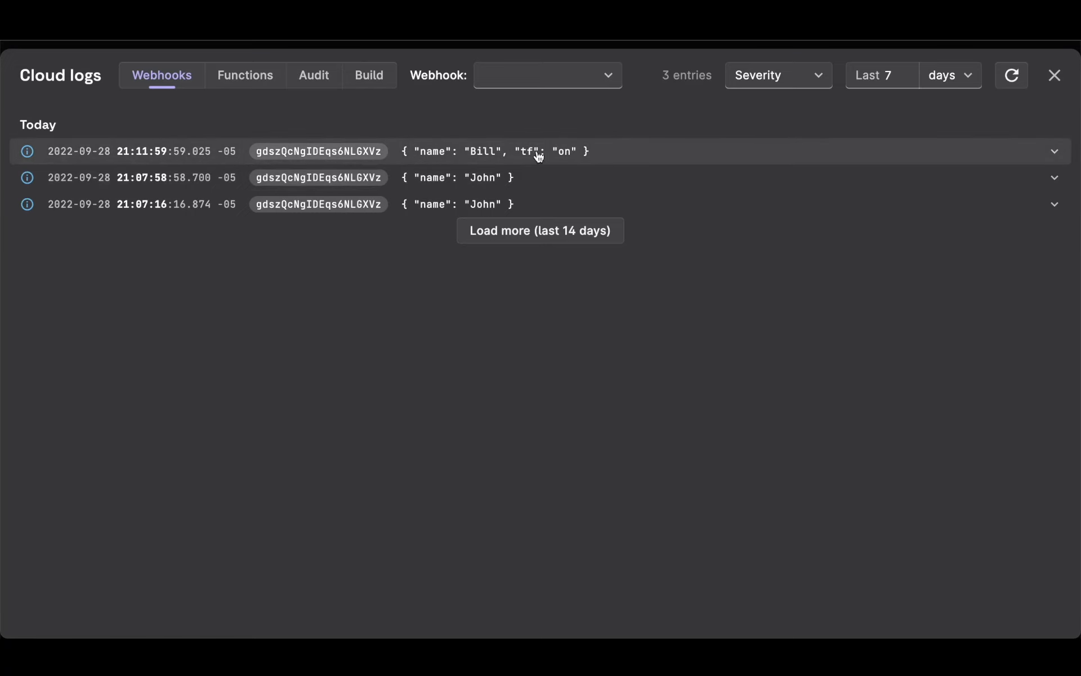
left_click(1054, 76)
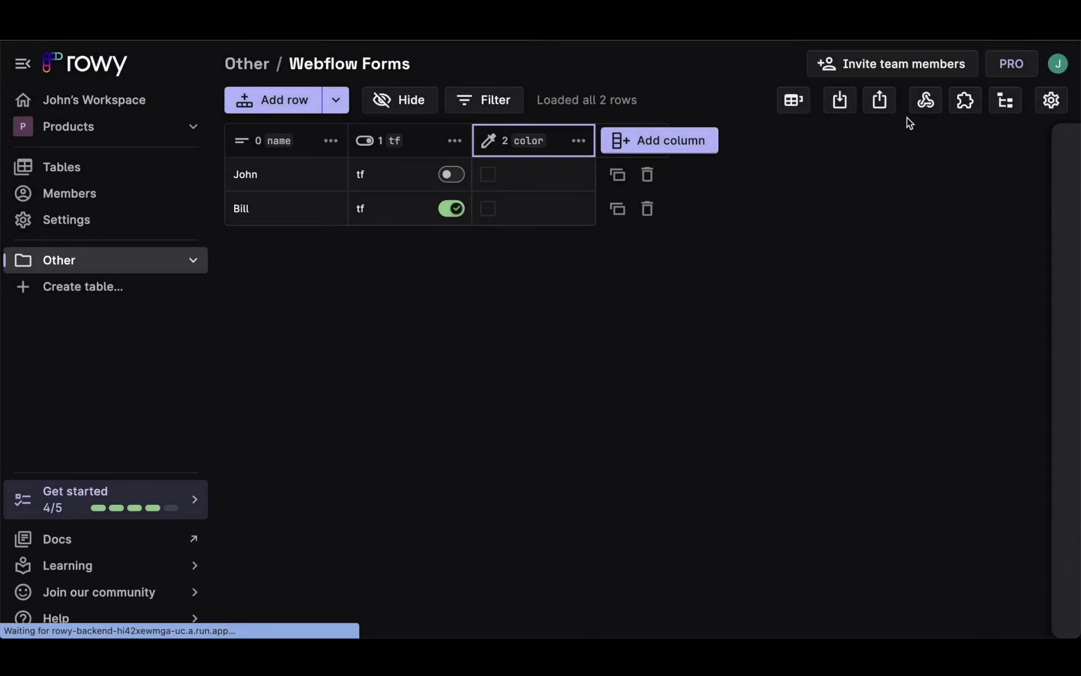
left_click(925, 99)
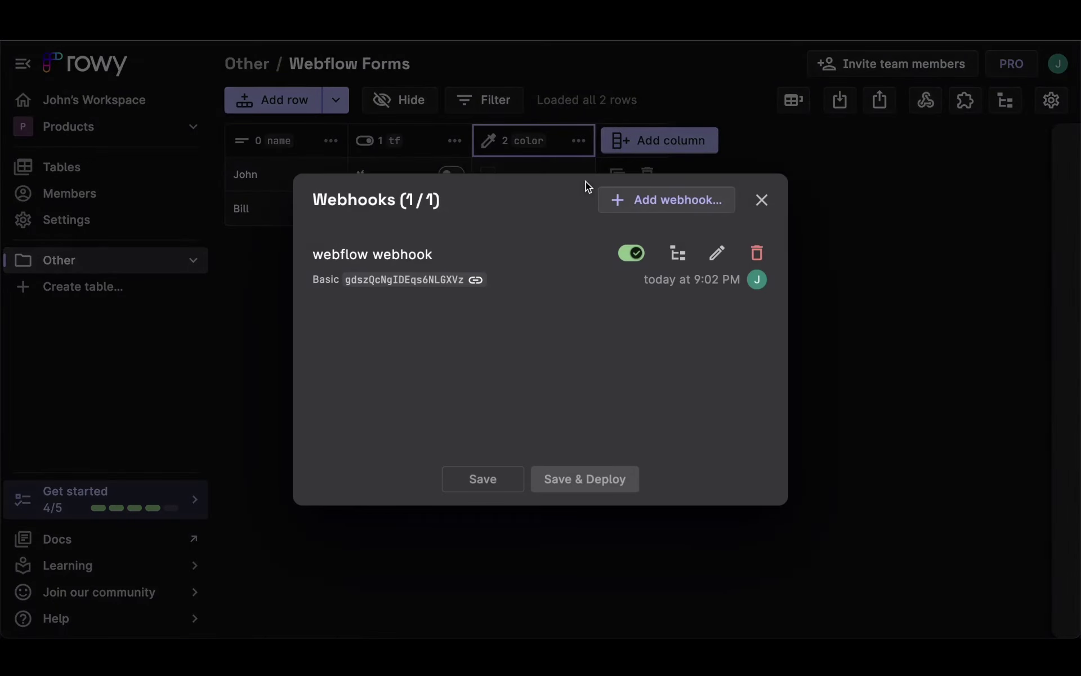
left_click(717, 253)
Change the parser's return to an object spreading ...body on its own line
left_click(421, 466)
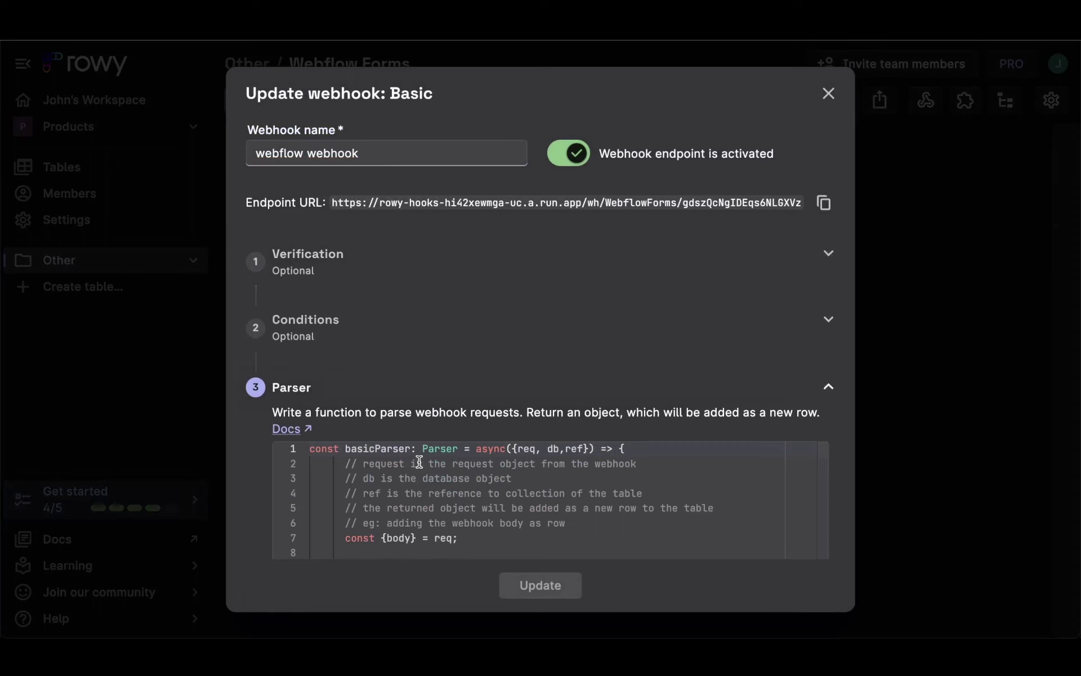
scroll(473, 315, "down", 3)
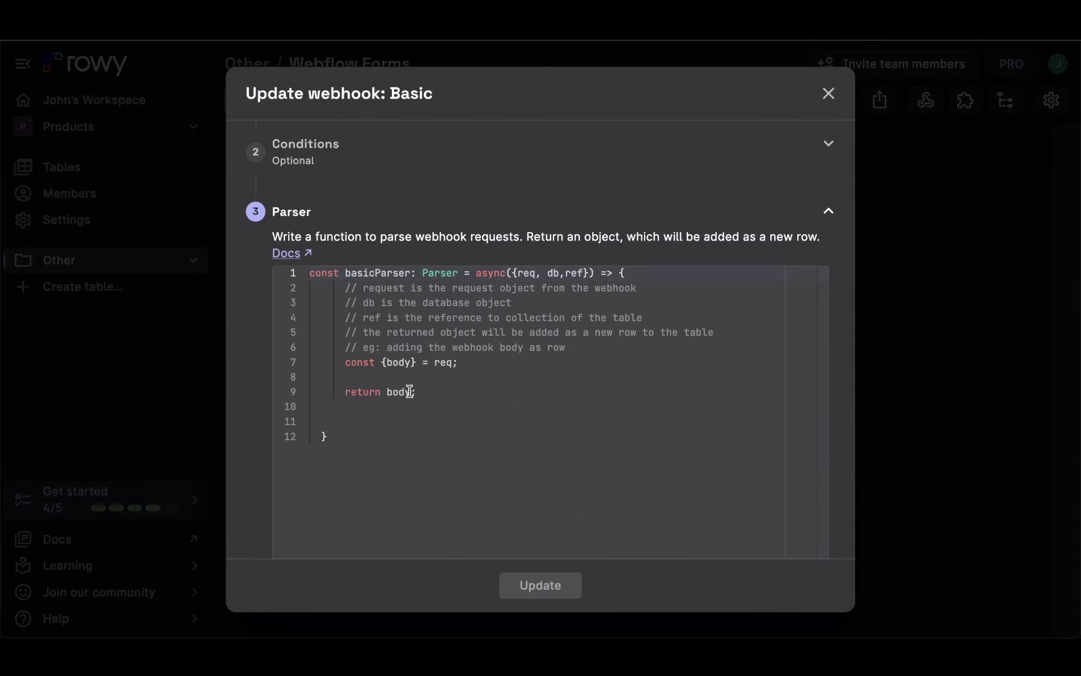
left_click(386, 390)
type("{body")
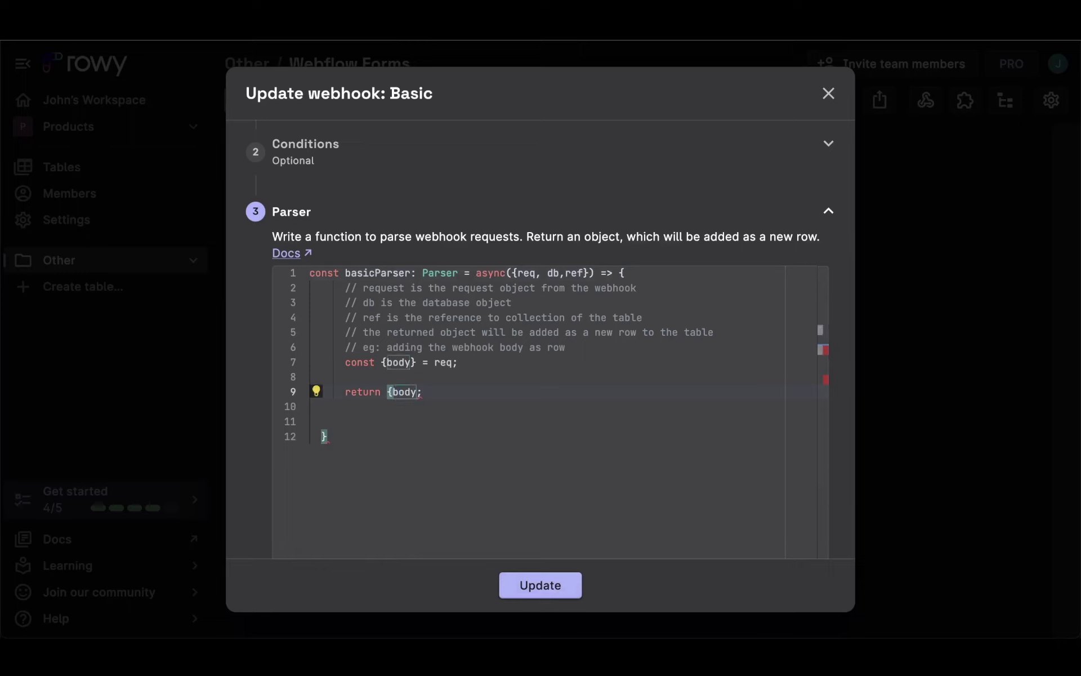
type("}")
left_click(399, 391)
type("...")
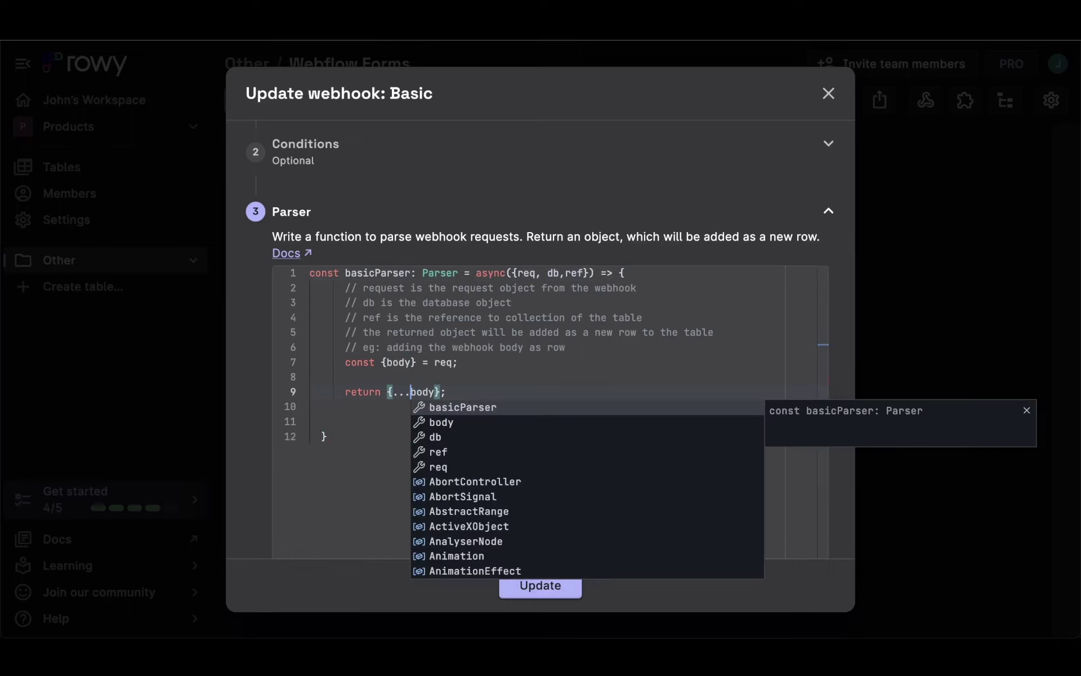
key("End")
key("ctrl+Left")
key("ctrl+Left")
key("Return")
Add a "color": {"hex": body.color} entry after ...body in the returned object
left_click(411, 406)
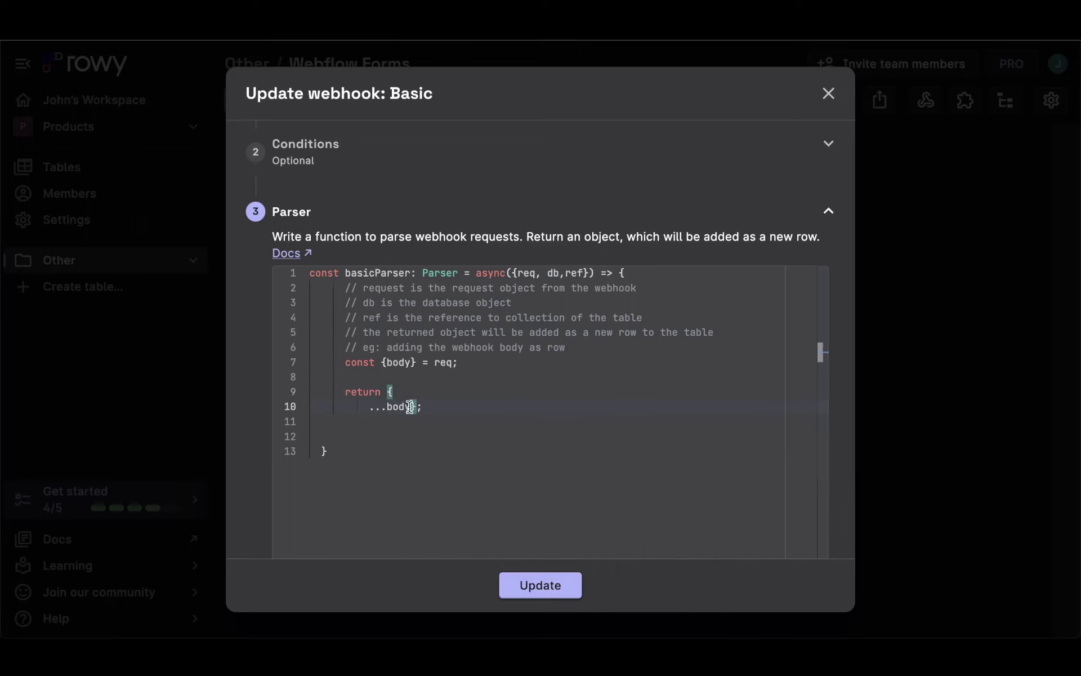
type(",")
key("Return")
key("Return")
key("Up")
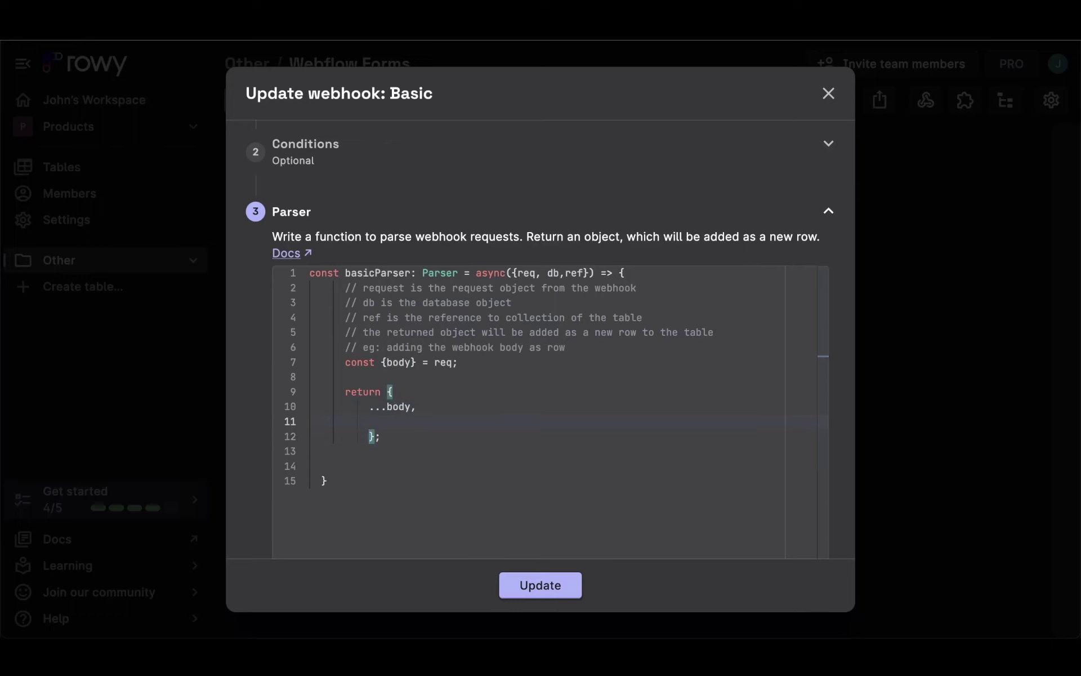
type("\"color\":{\"hex\"")
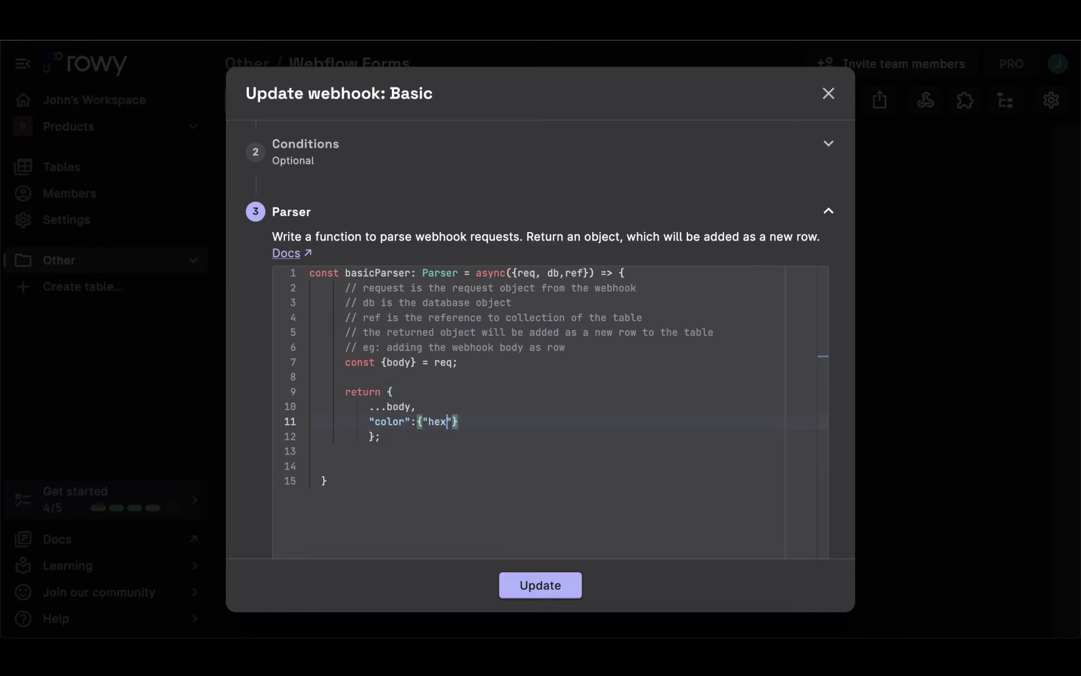
type(": body.color")
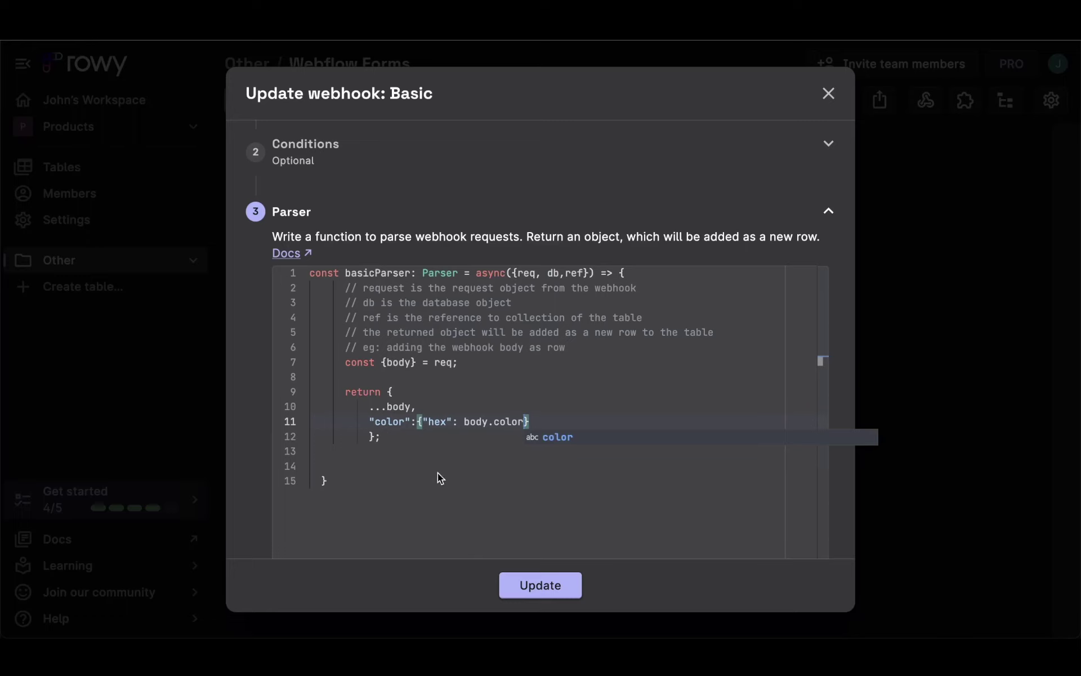
left_click_drag(369, 421, 416, 426)
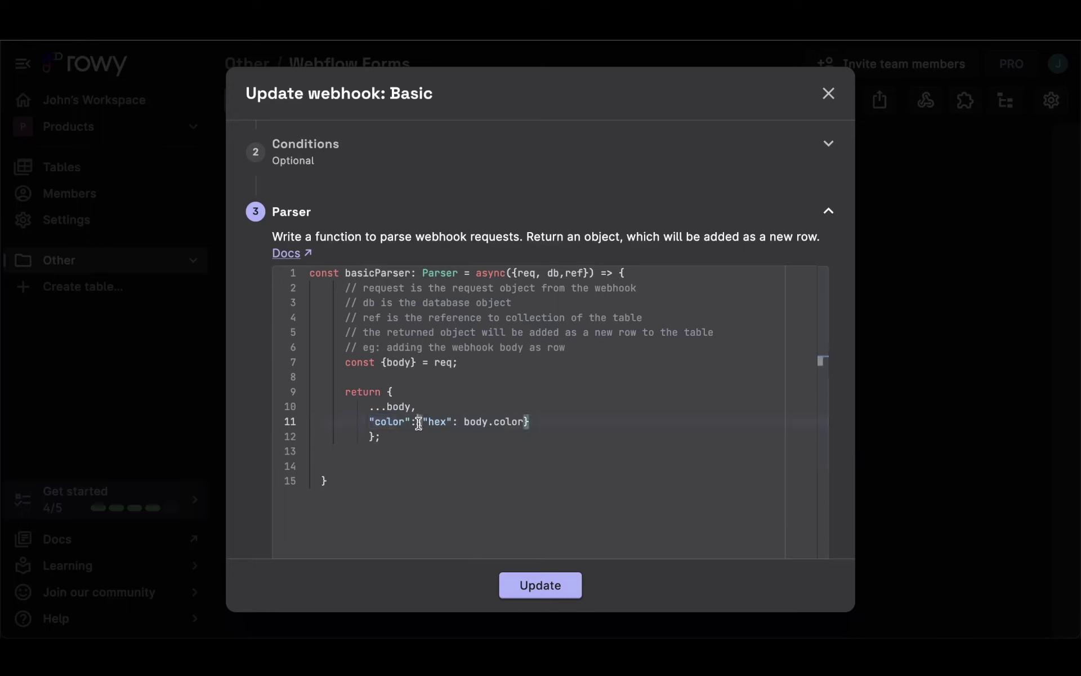
left_click_drag(418, 423, 535, 424)
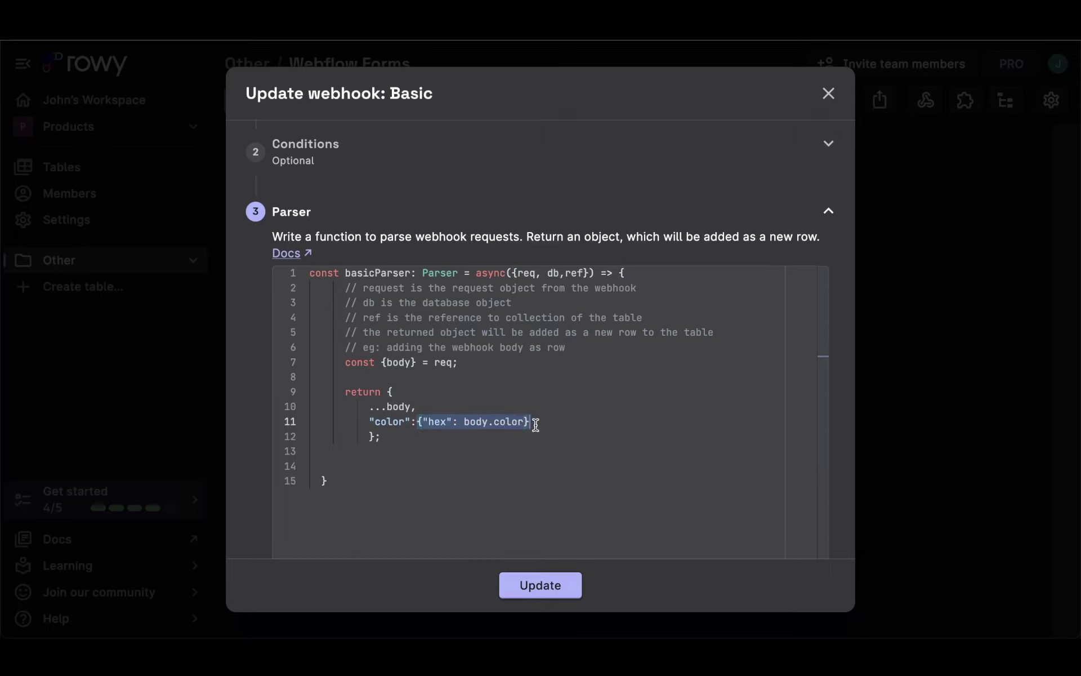
left_click(422, 421)
key("Return")
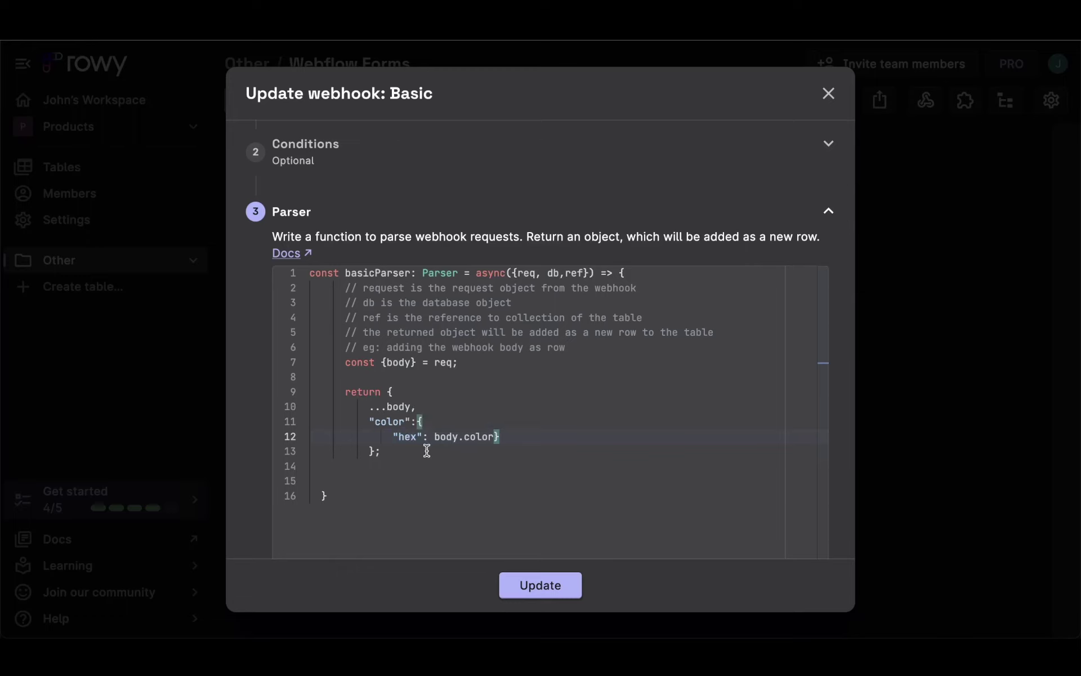
double_click(407, 436)
double_click(436, 436)
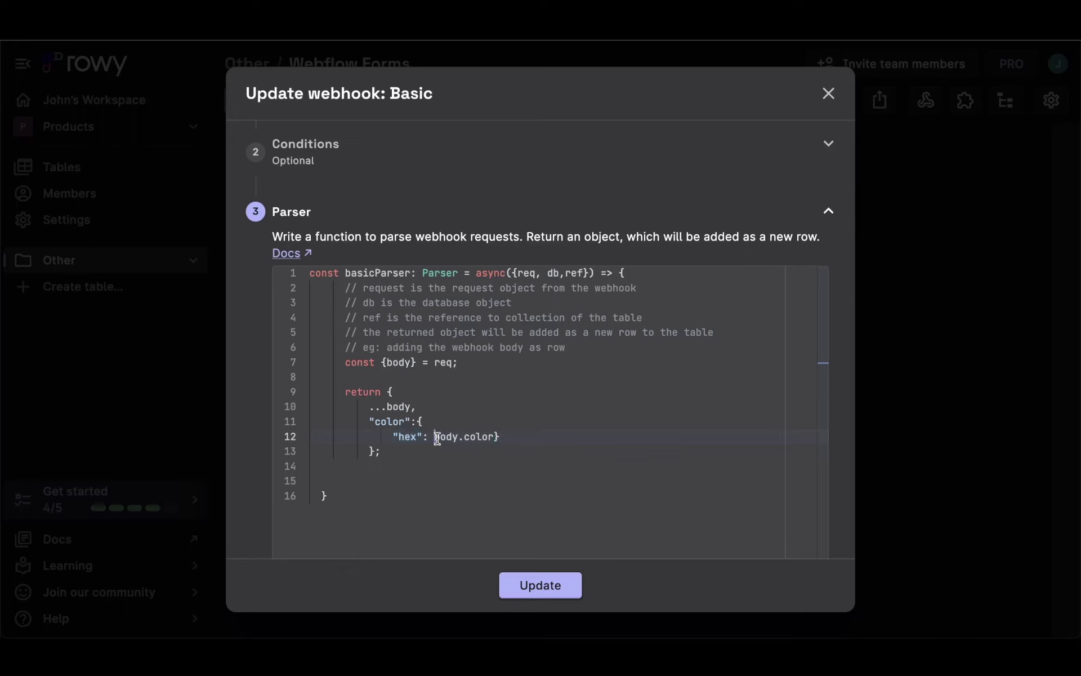
double_click(483, 438)
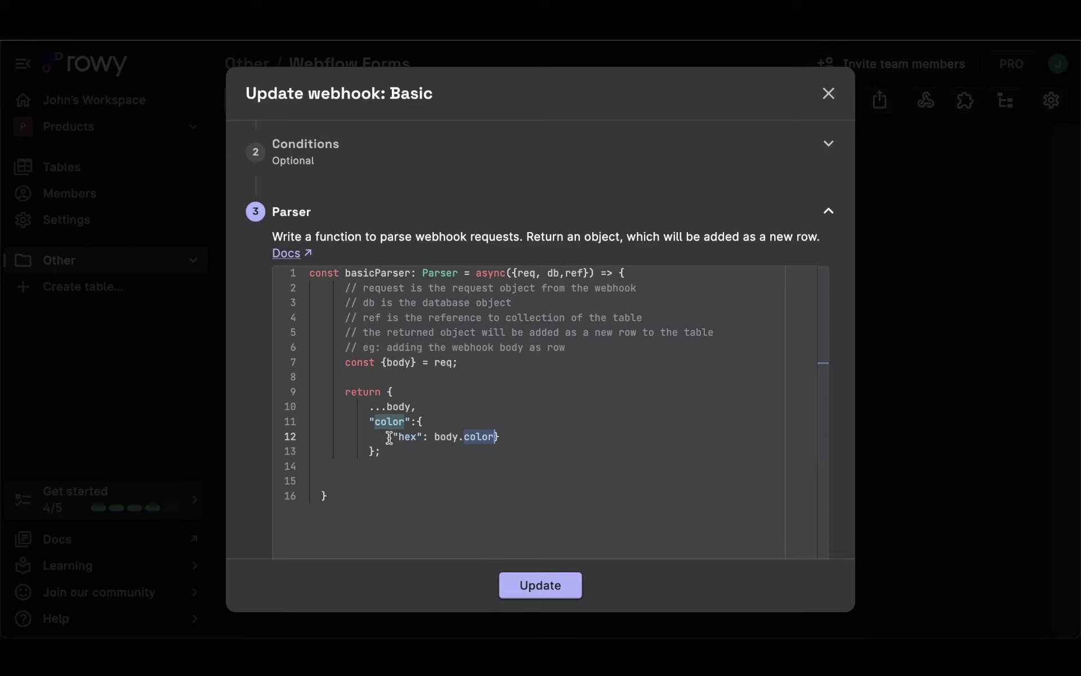
Apply the parser update and Save & Deploy the webhooks
left_click(563, 583)
left_click(572, 478)
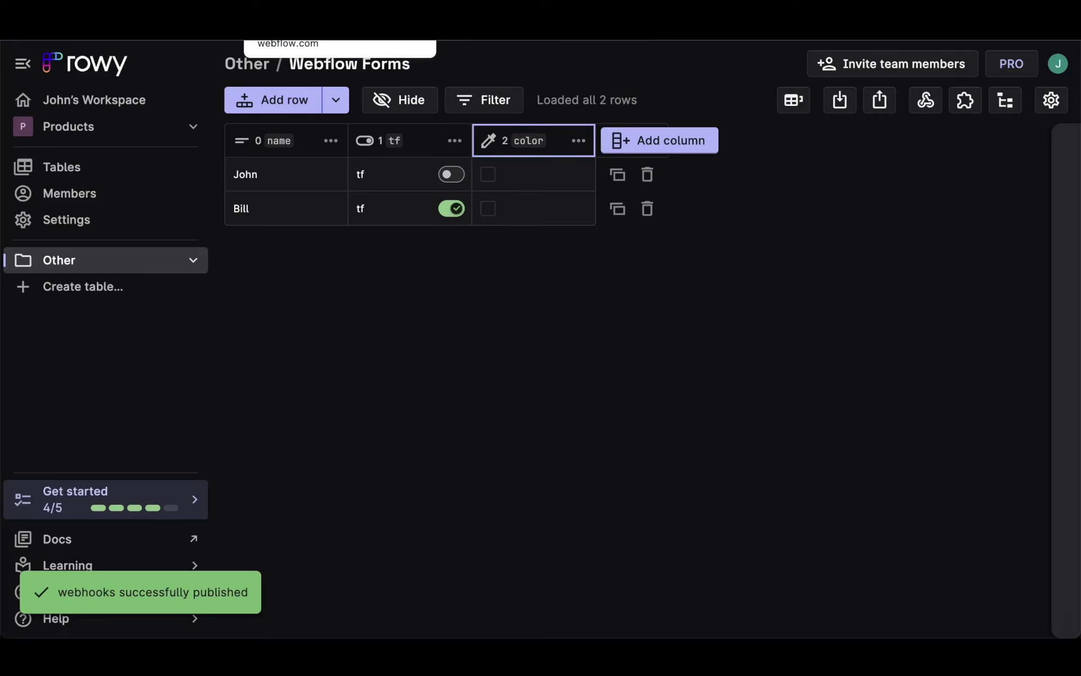
key("ctrl+Tab")
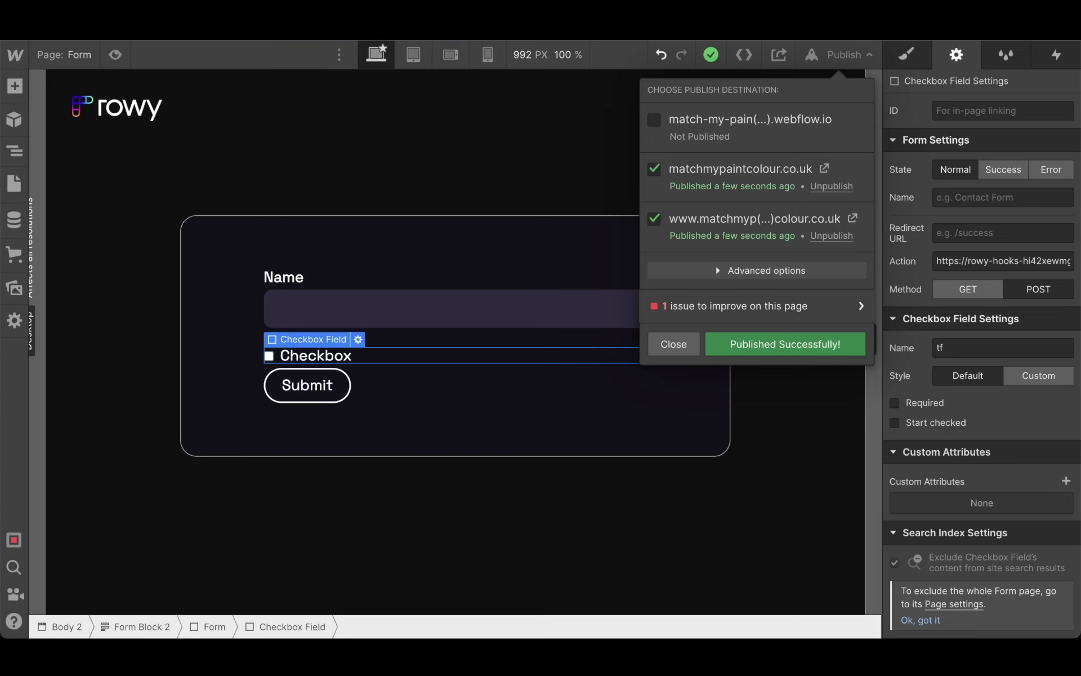
Drag an Embed element into the form between Name and the checkbox
left_click(377, 400)
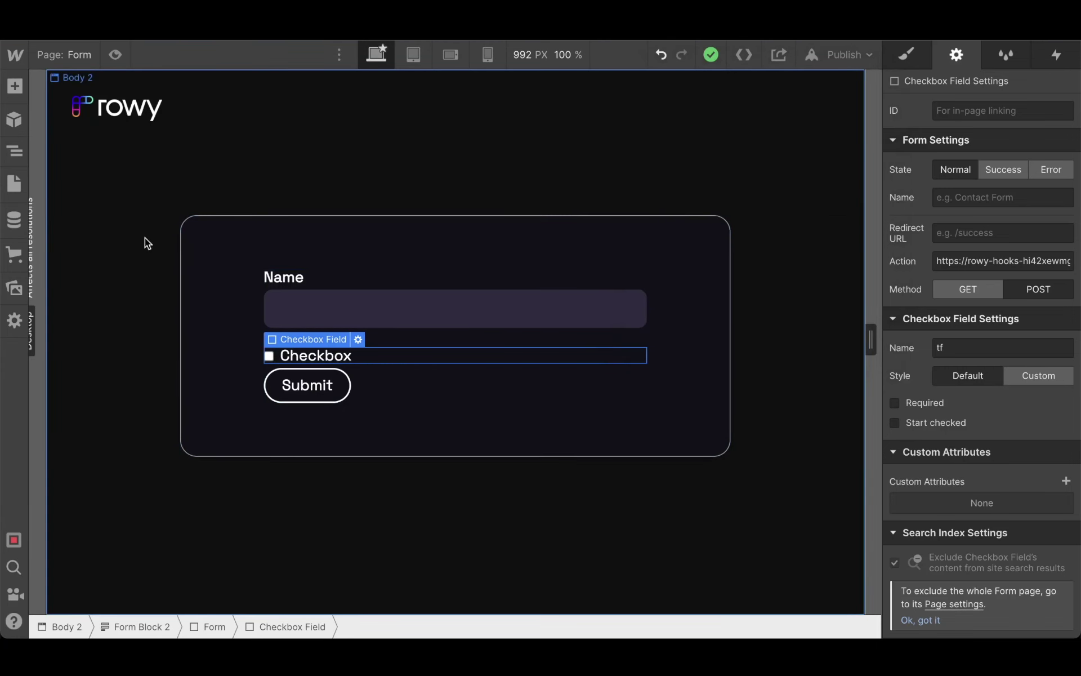
left_click(22, 89)
scroll(141, 287, "down", 10)
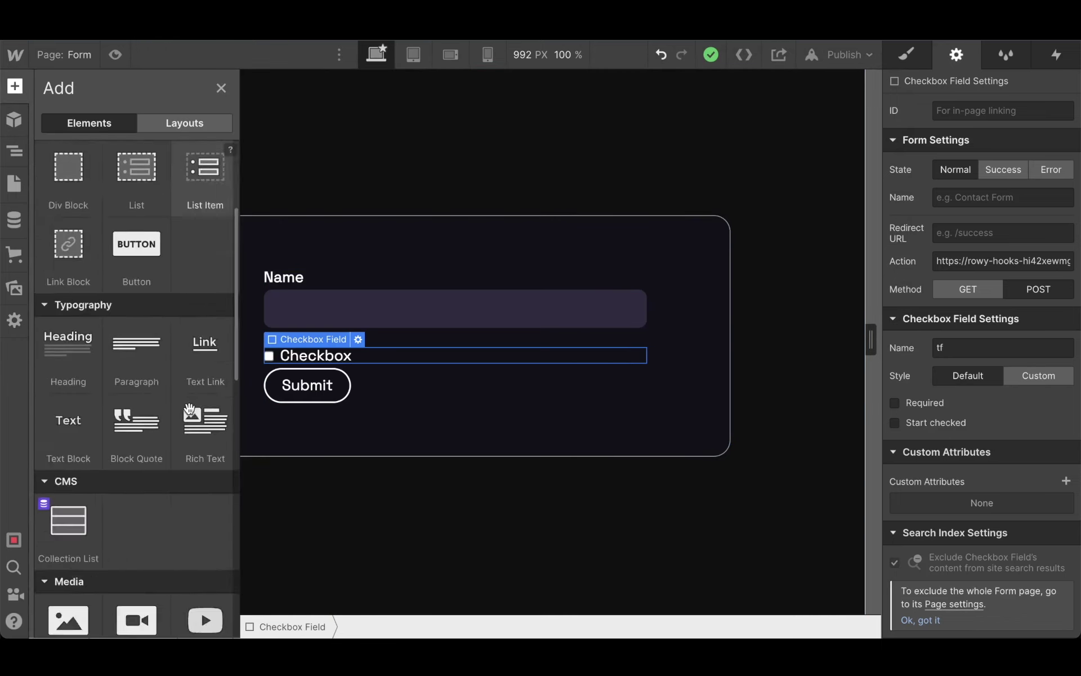
left_click_drag(68, 531, 380, 341)
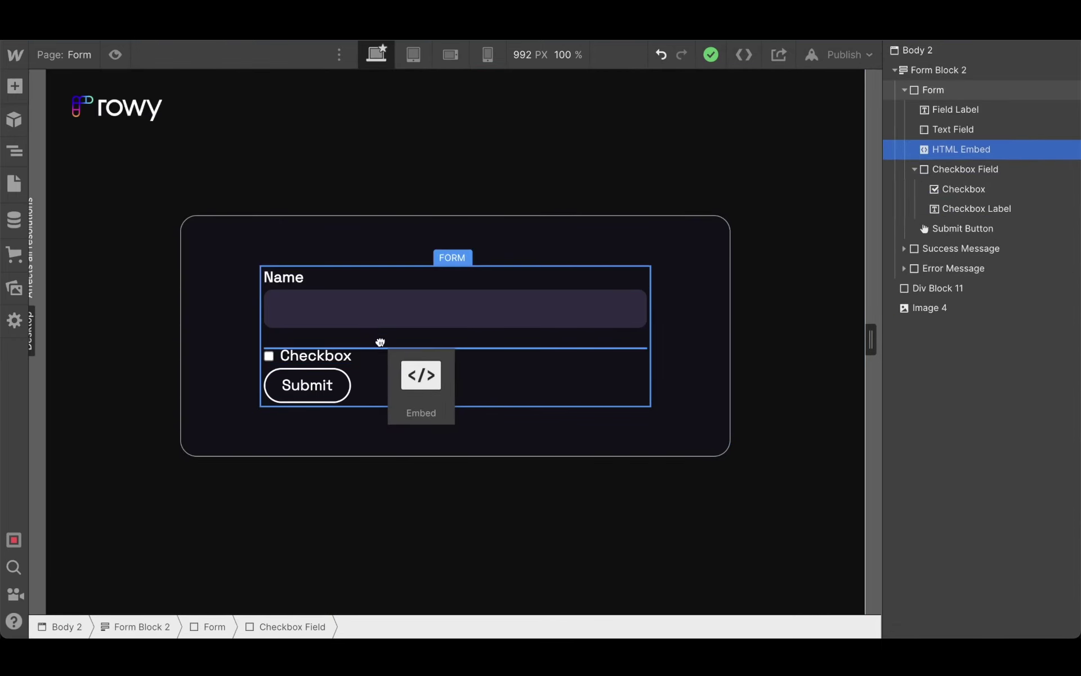
Set the embed code to <input type="color" name="color" value="#847362"> and save it
type("<i")
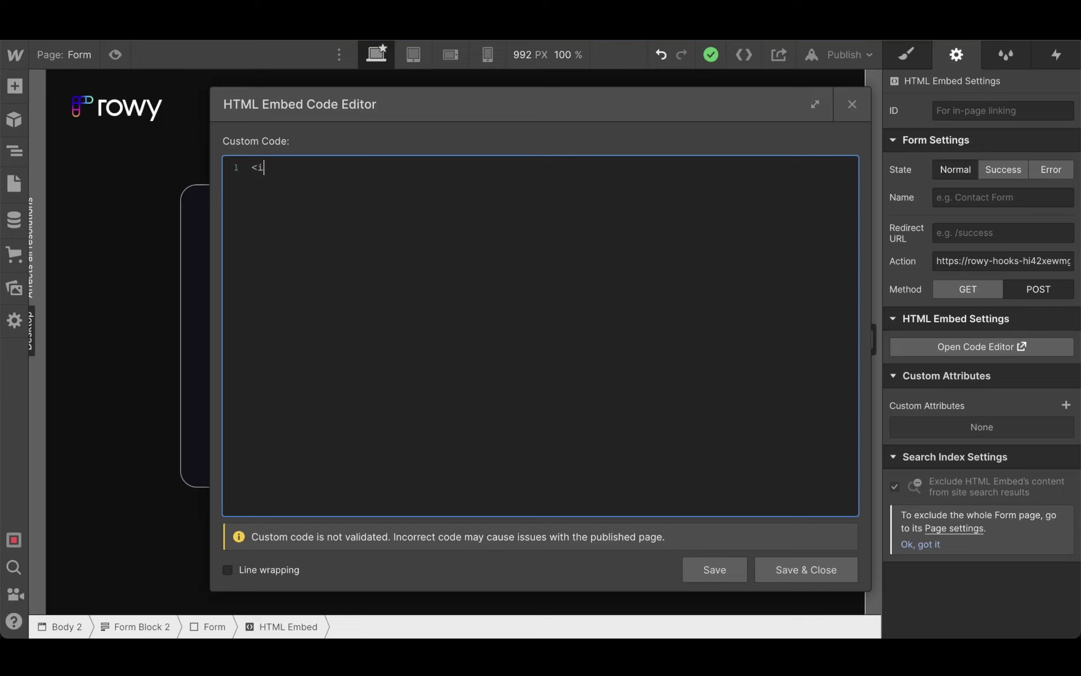
type("nput type=\"color\" name=\"color\"")
type("value\"")
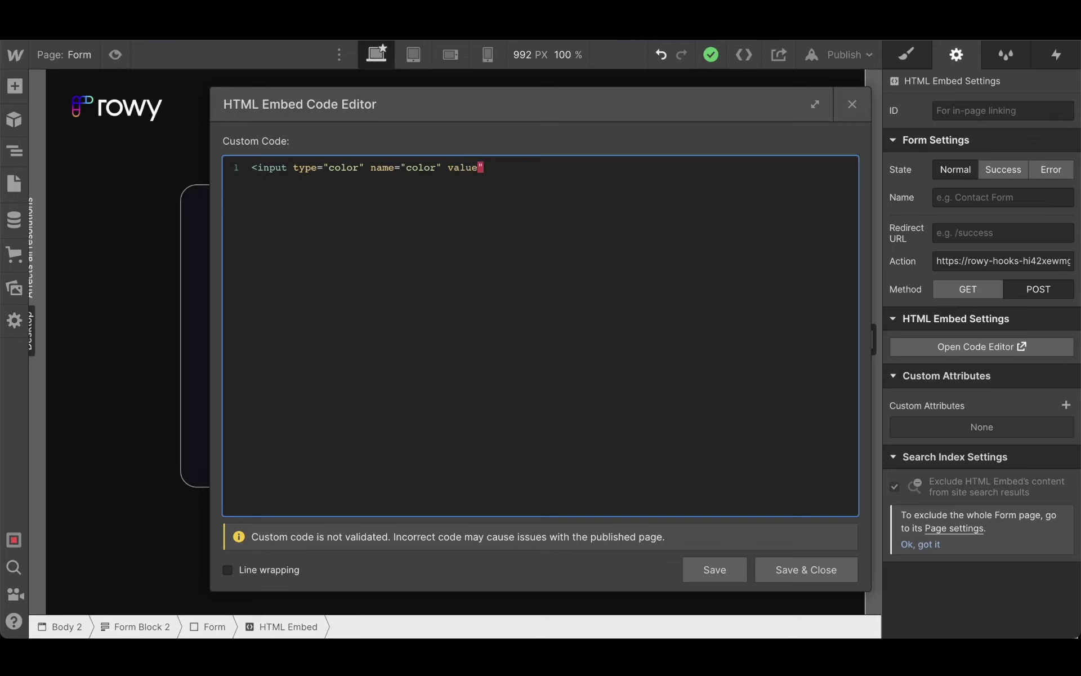
key("BackSpace")
type("=\"#847362\">")
left_click(845, 570)
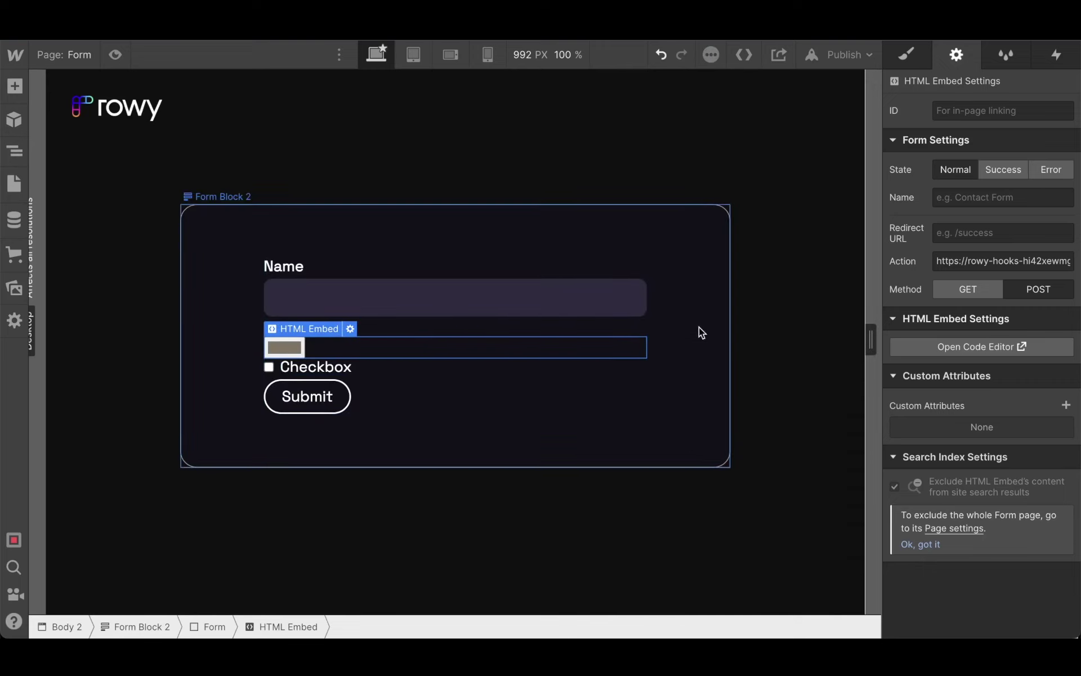
Submit the live form with a name and a bright orange colour picked
type("tephanie")
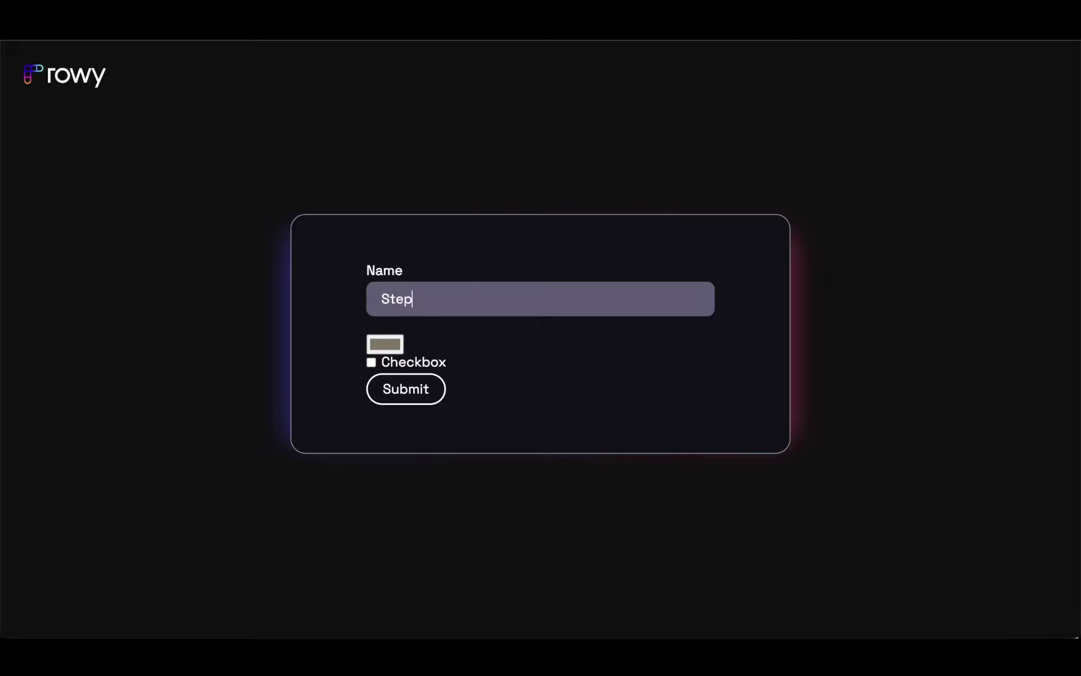
left_click(390, 346)
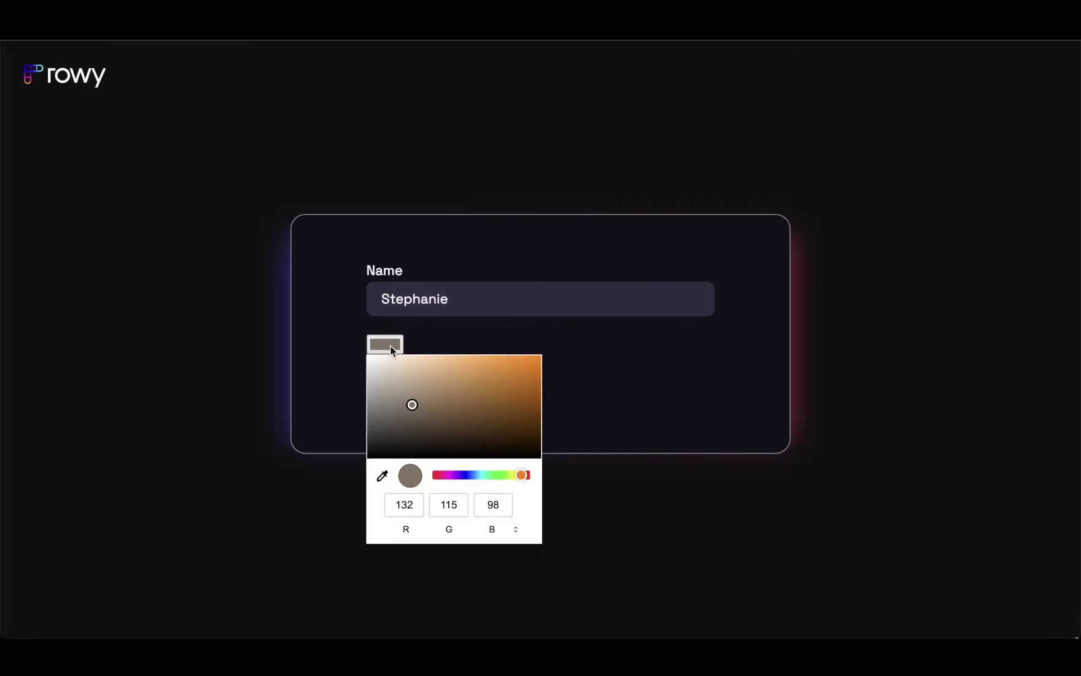
left_click_drag(515, 429, 565, 332)
left_click(564, 332)
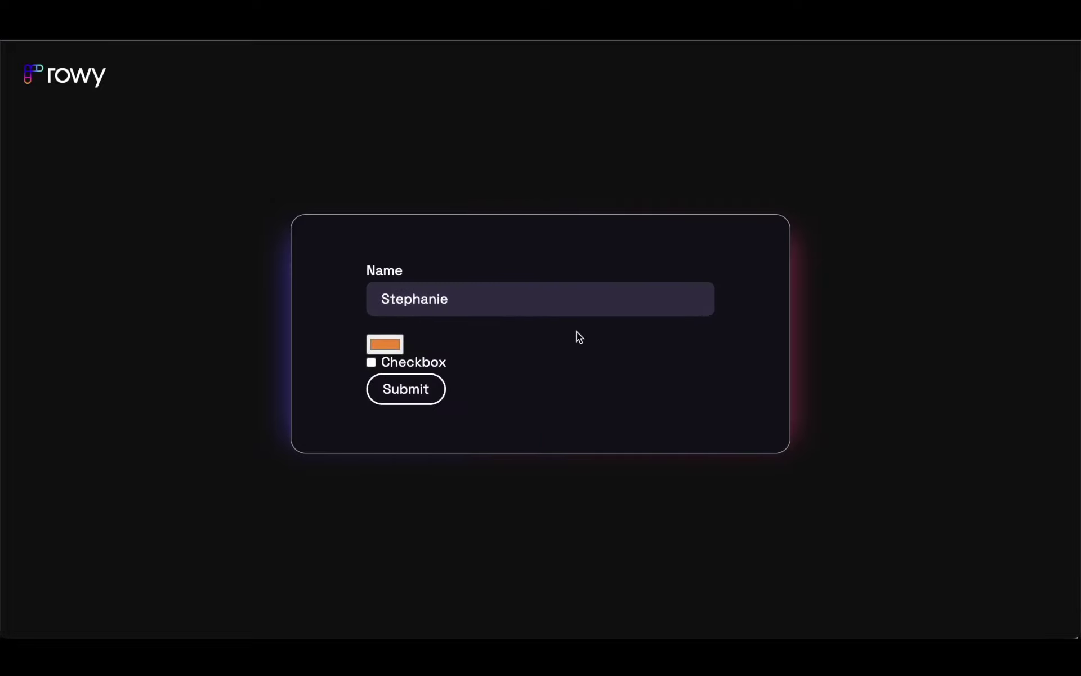
left_click(415, 397)
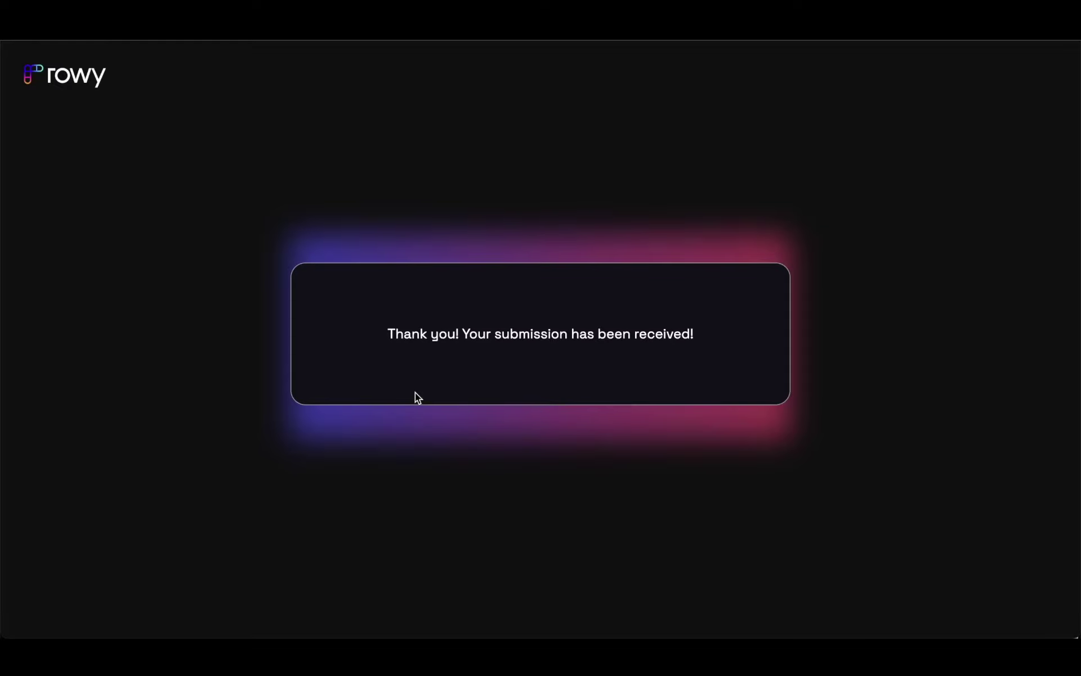